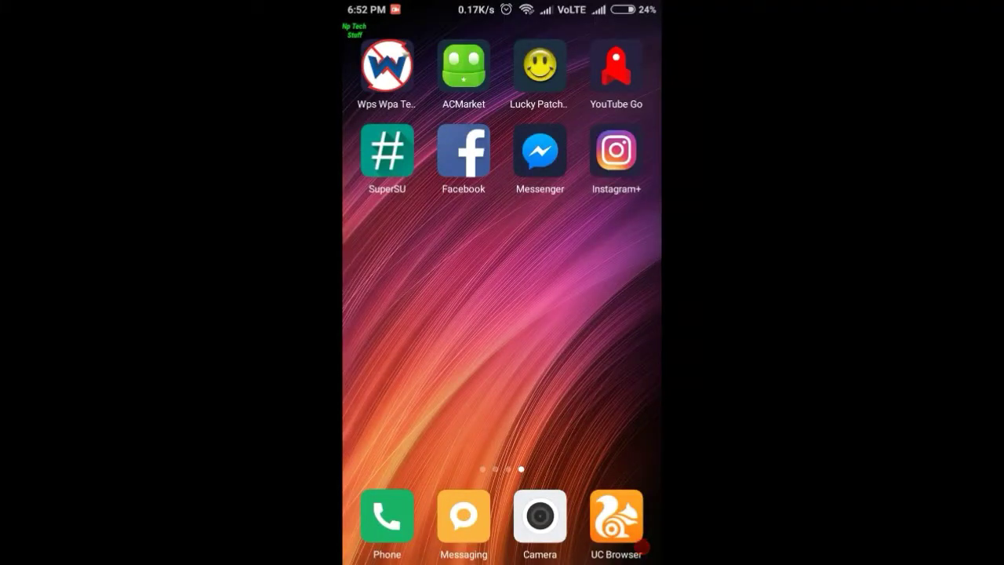
Step: Launch WPS WPA Tester and open Sample_Demo's connection options showing its suggested PINs
click(386, 65)
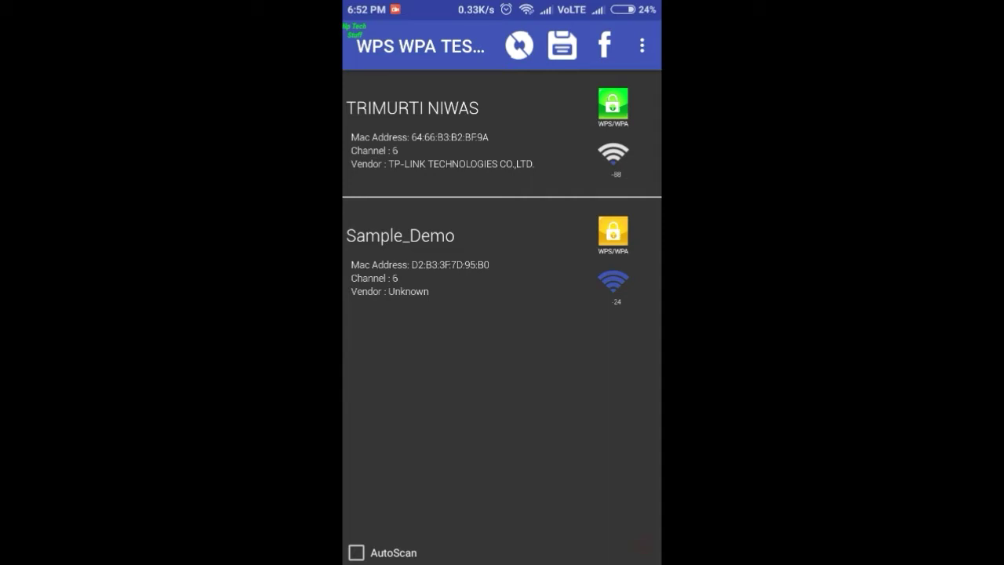
click(502, 261)
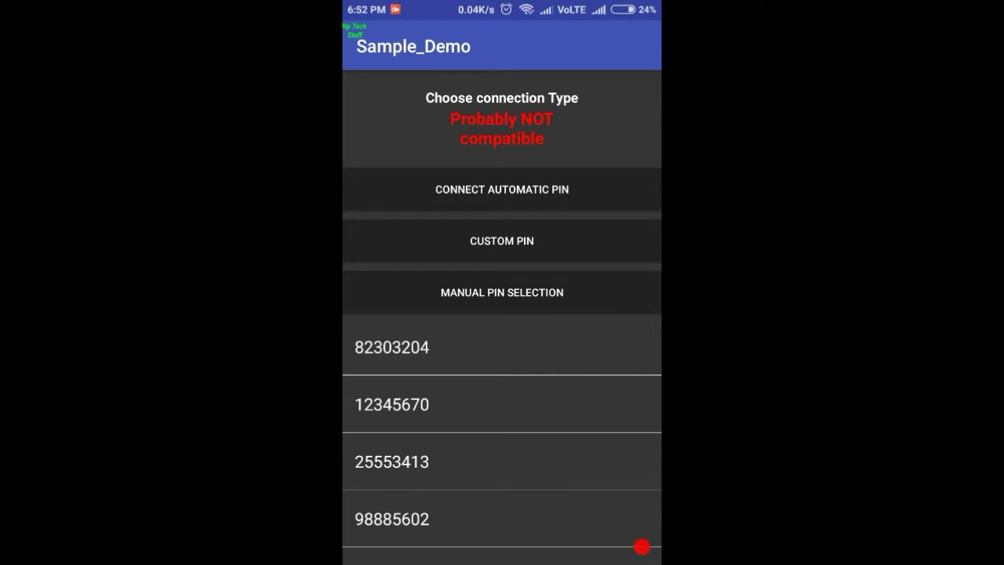
Step: Test suggested PIN 82303204 on Sample_Demo using the NO ROOT method
click(557, 342)
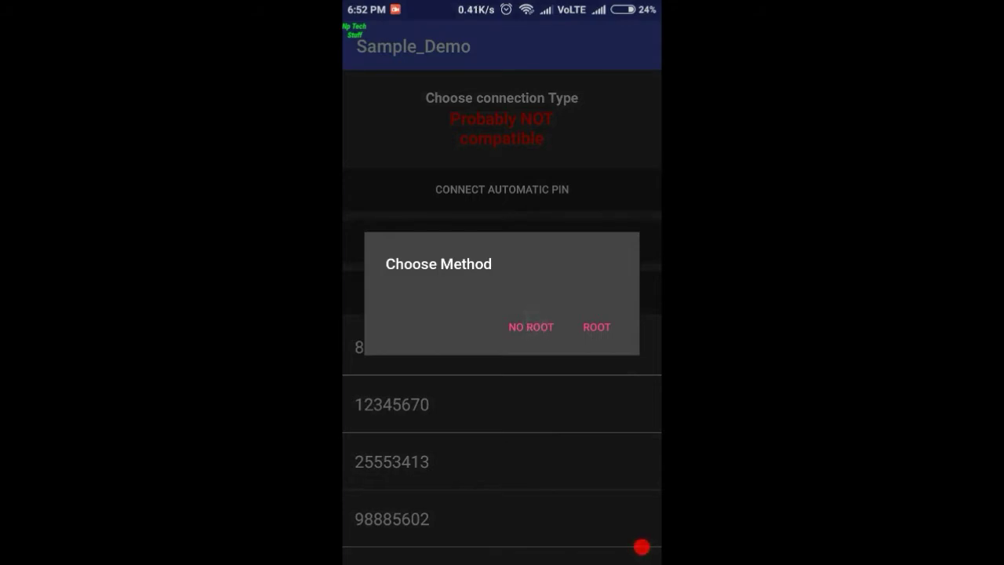
click(531, 327)
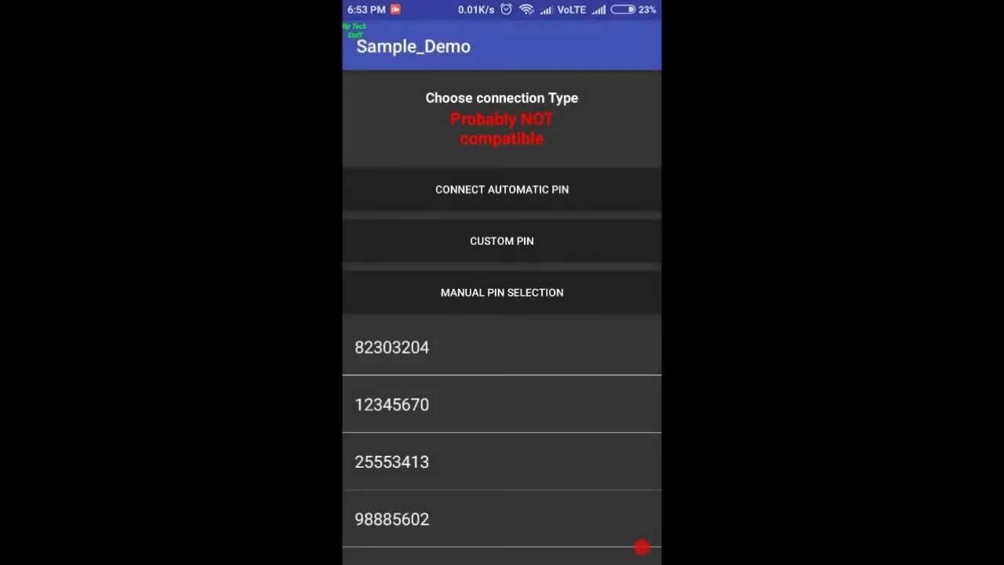
Step: Go home and open the full Wi-Fi settings from the quick settings shade
key(Home)
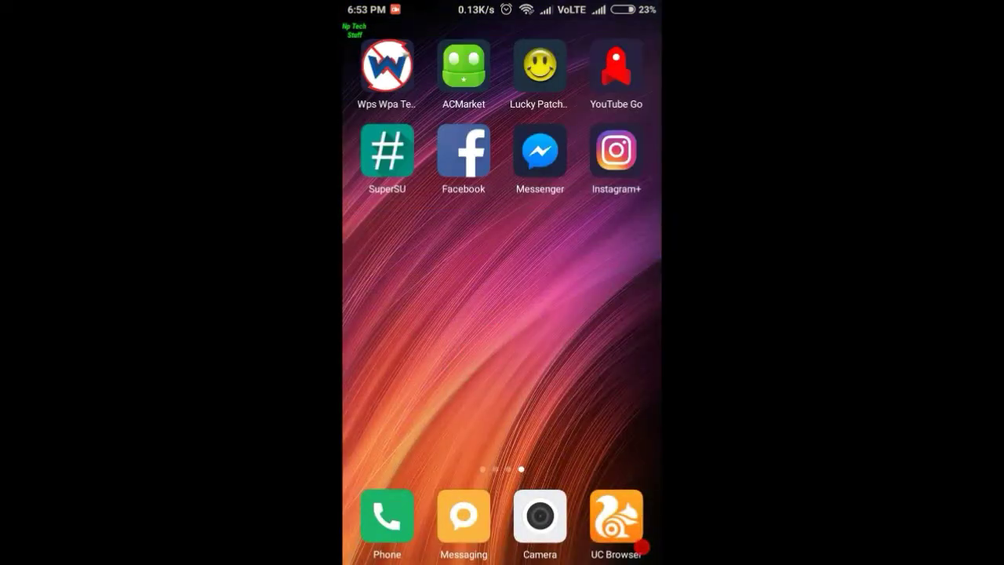
drag(486, 250, 486, 360)
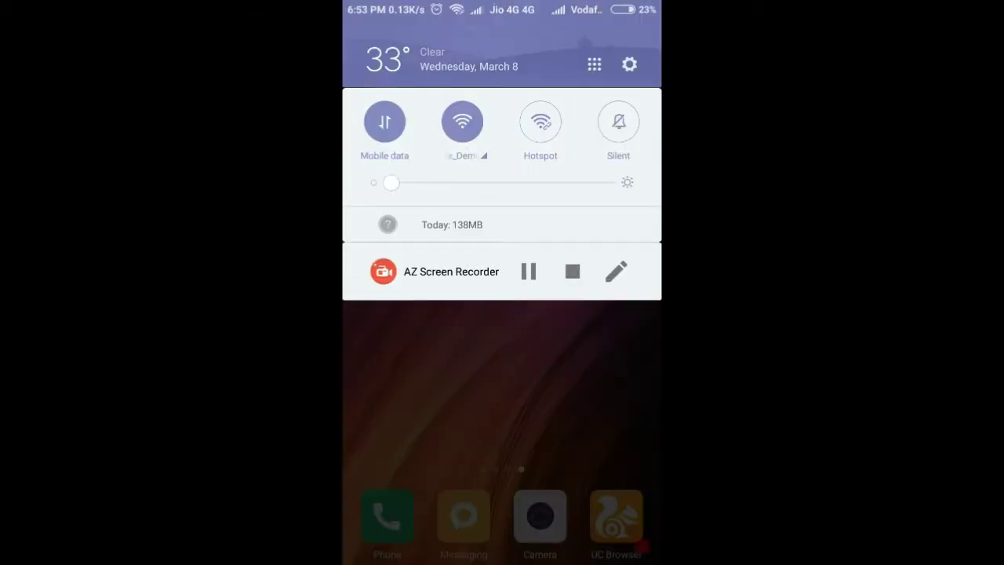
click(462, 155)
click(448, 468)
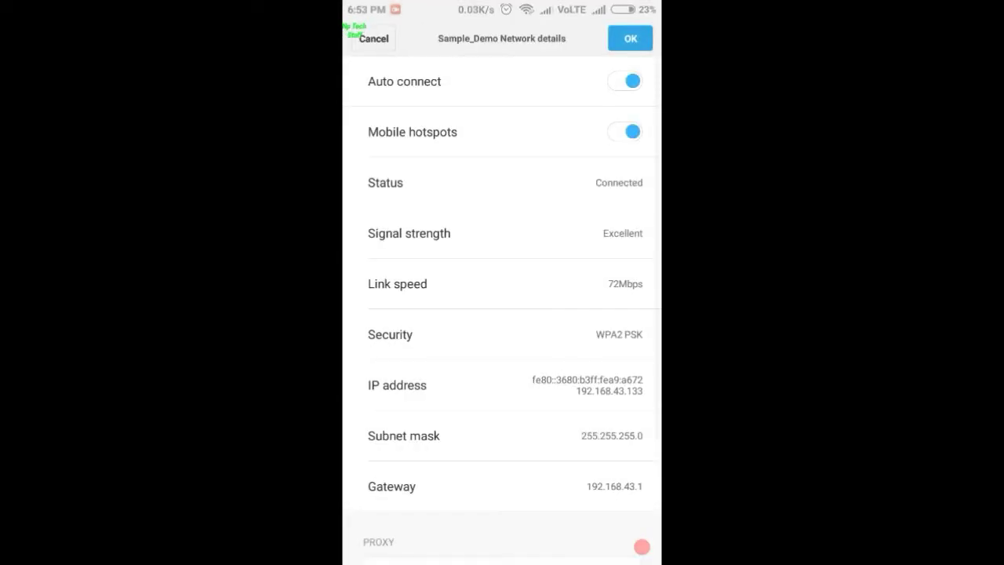
scroll(596, 363, down, 1)
scroll(596, 362, down, 3)
Step: Forget the saved Sample_Demo network from its details page and confirm with OK
click(529, 539)
click(642, 546)
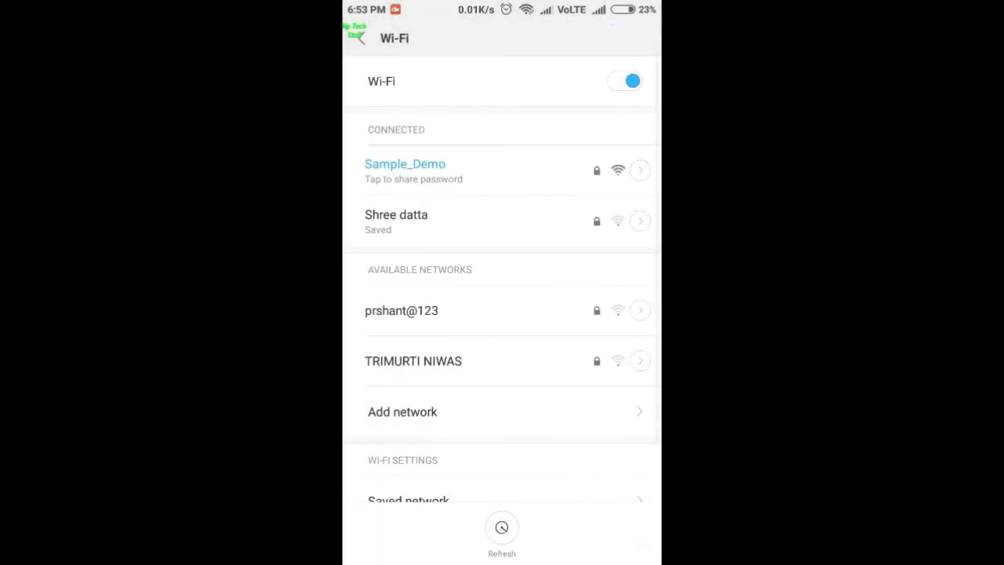
click(640, 169)
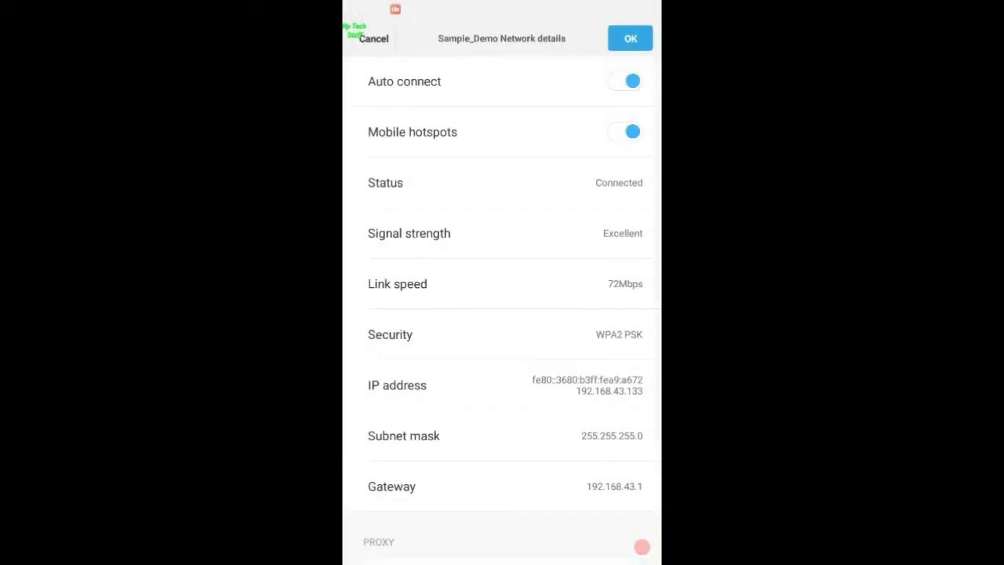
drag(399, 318, 400, 152)
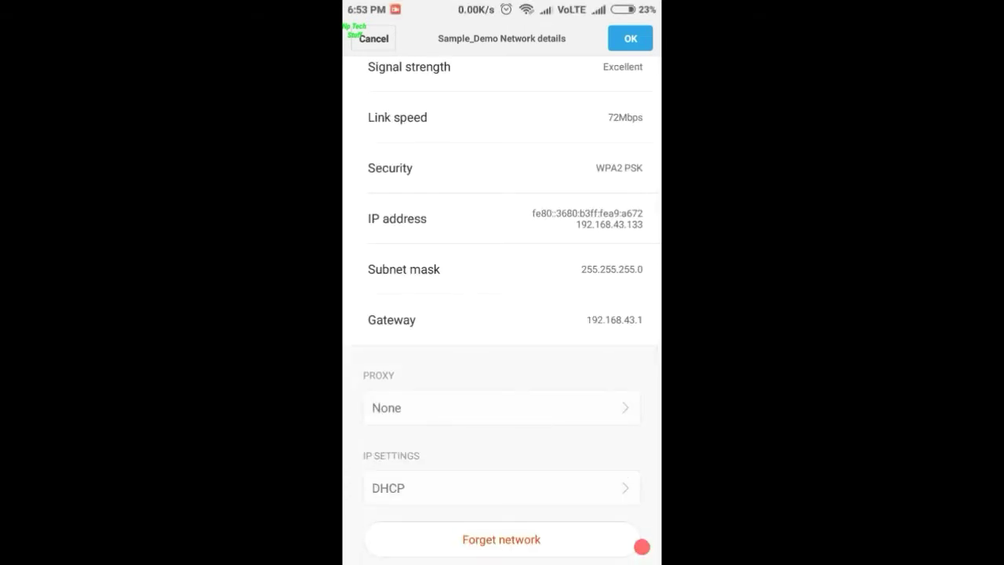
click(501, 539)
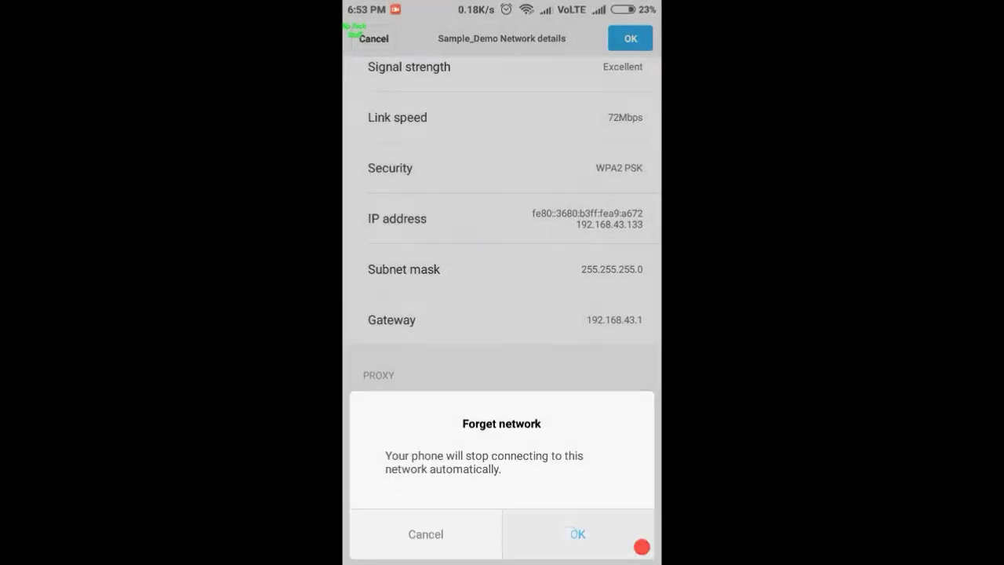
click(641, 547)
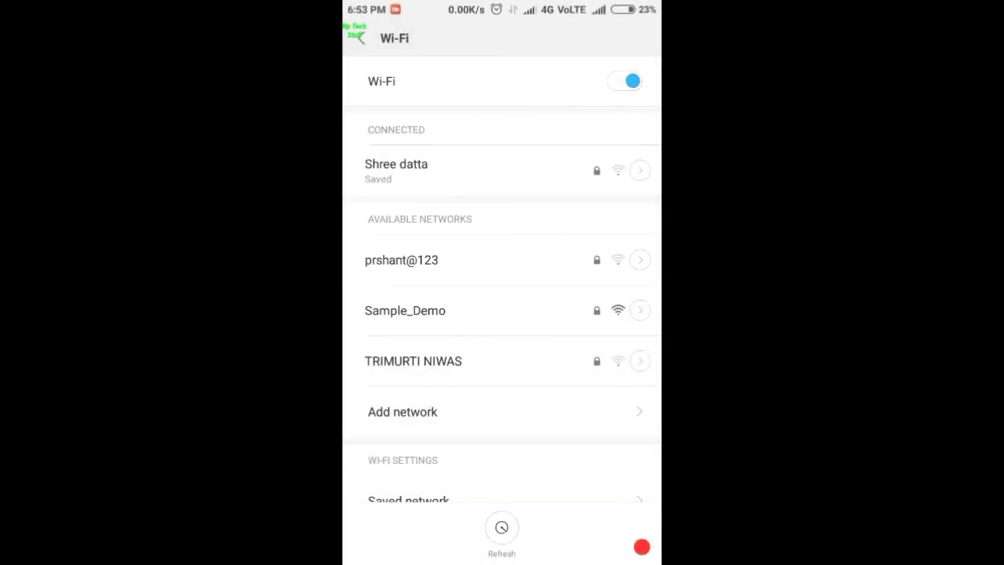
click(391, 317)
drag(391, 317, 392, 236)
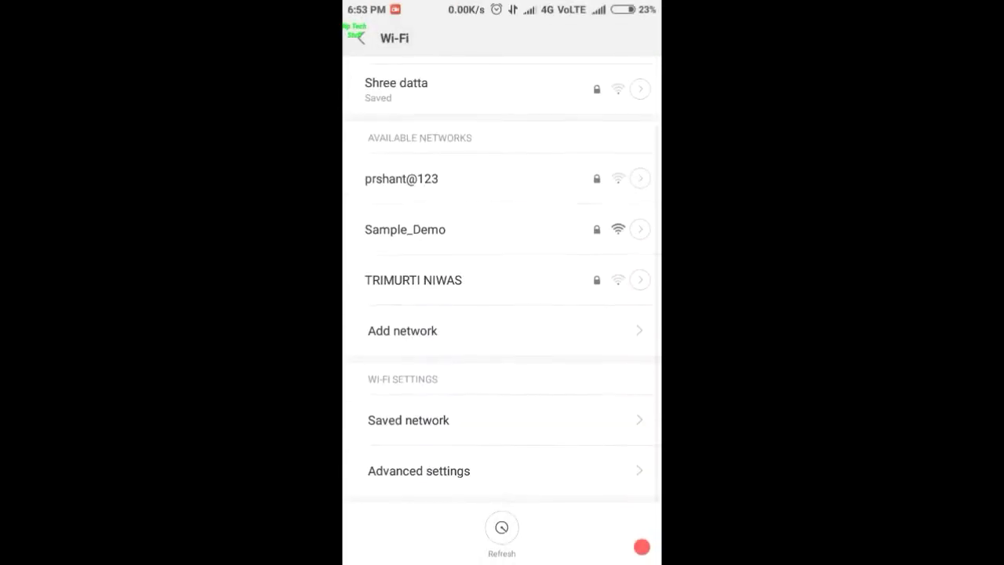
Step: Reopen WPS WPA Tester, rescan networks, and open Sample_Demo's connection options
key(Home)
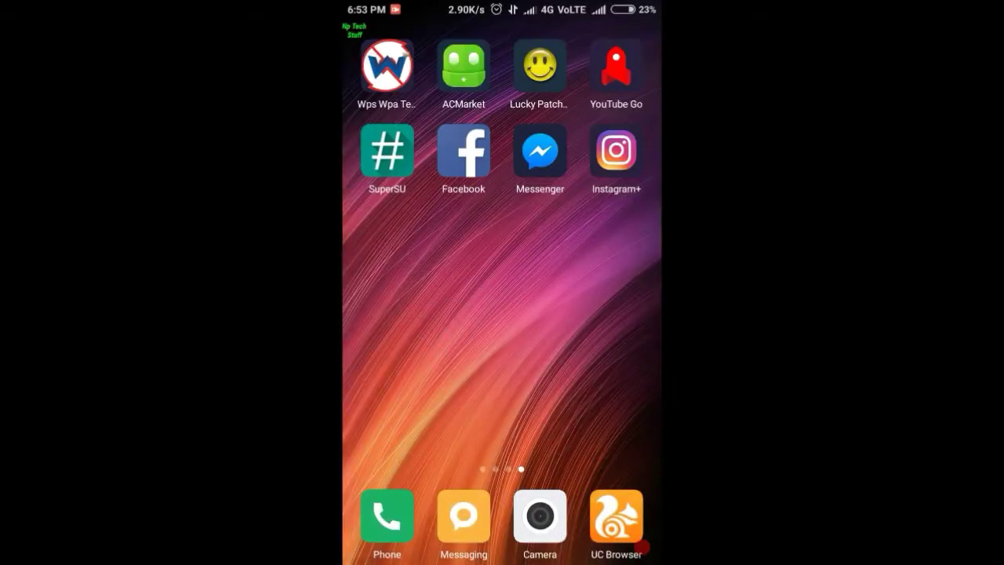
click(381, 67)
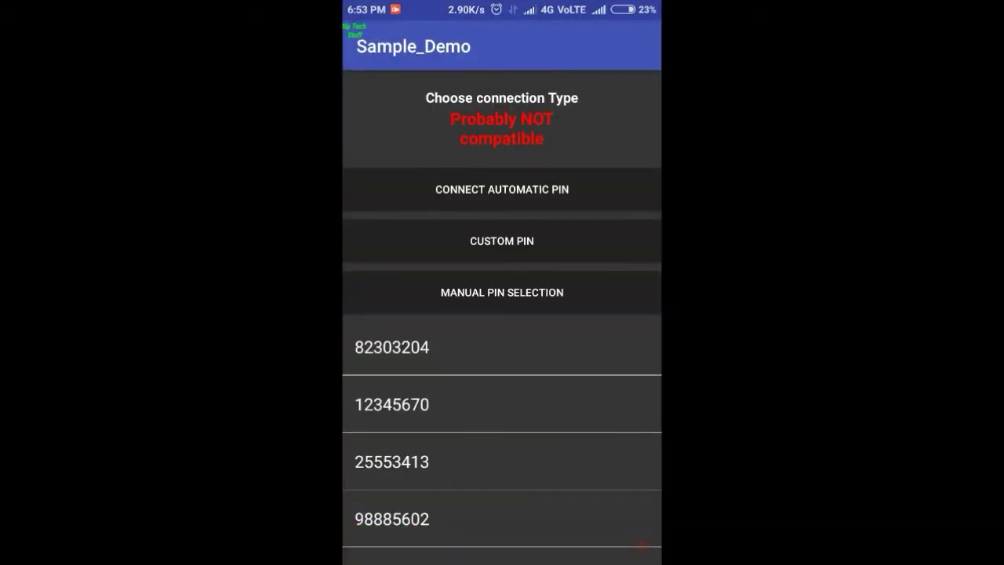
key(Escape)
click(519, 46)
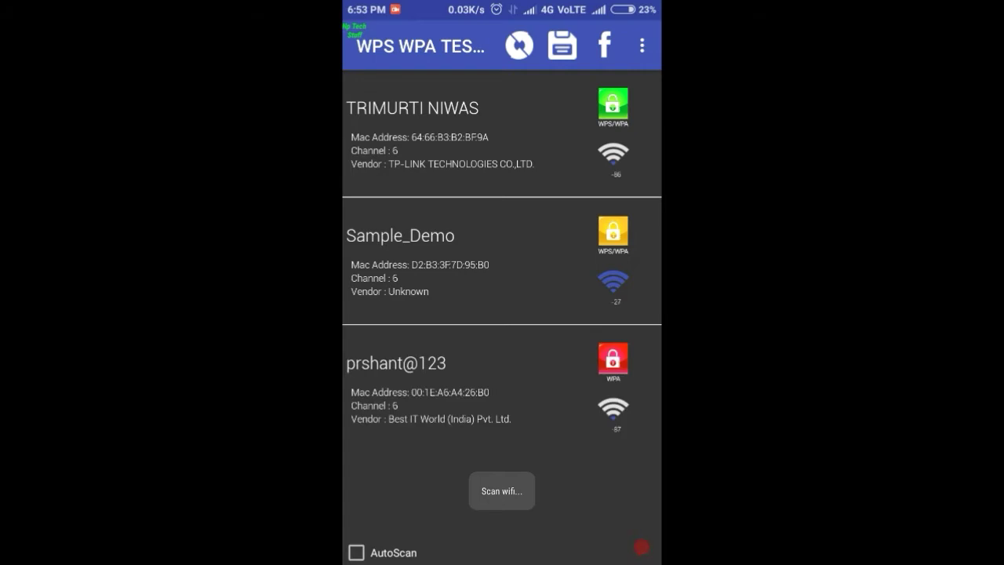
click(401, 243)
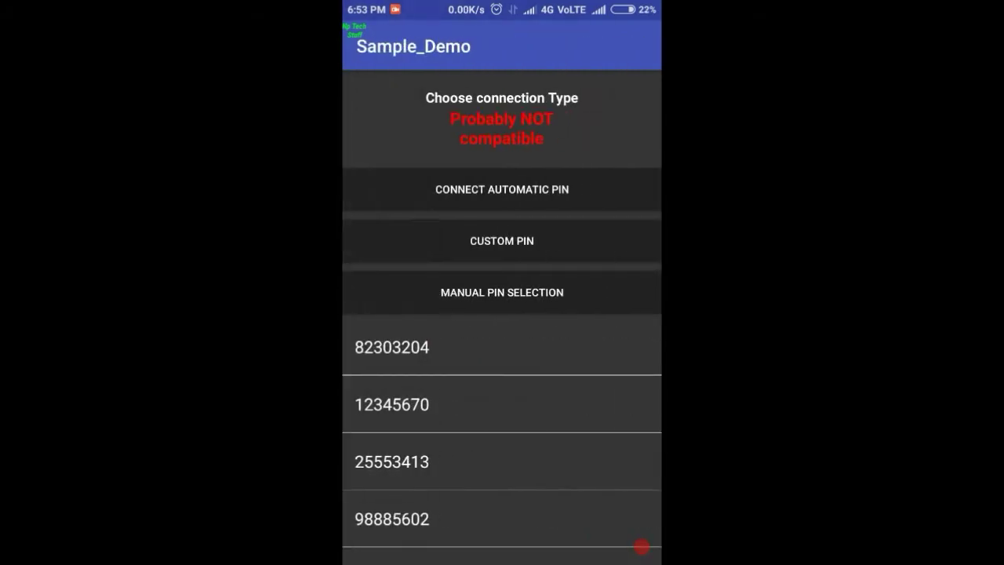
click(392, 347)
click(529, 318)
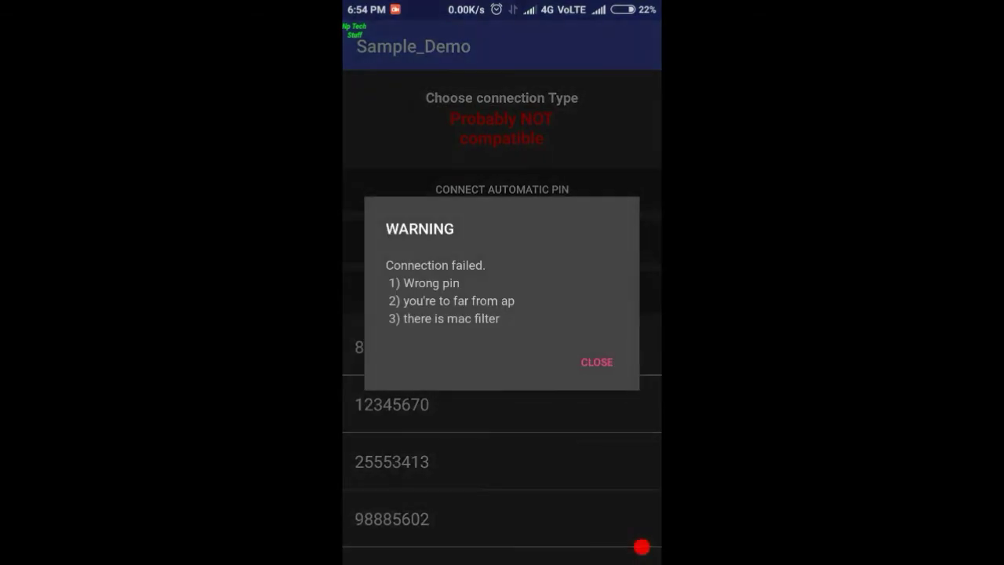
click(601, 357)
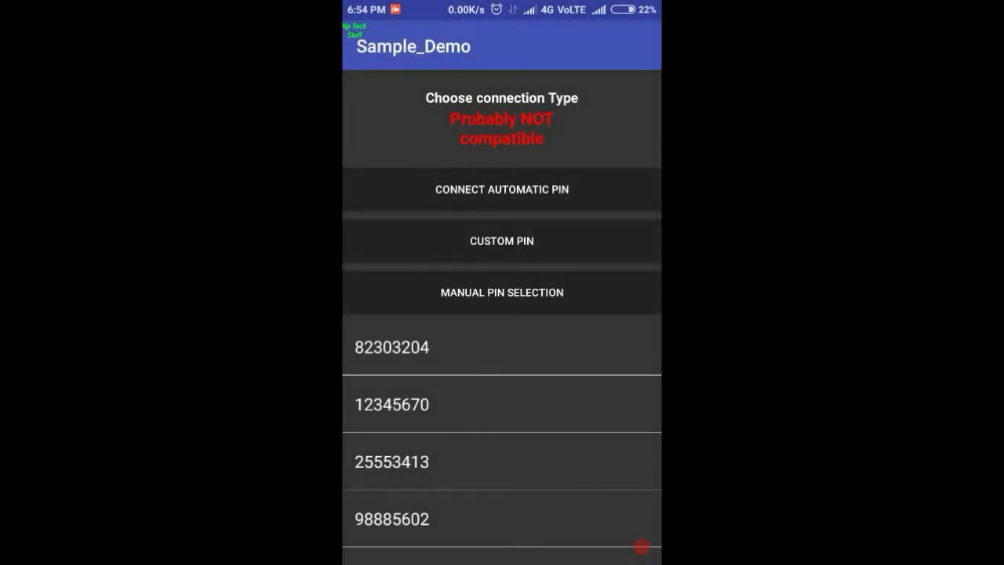
click(528, 401)
click(526, 324)
mouse_move(384, 434)
mouse_down()
mouse_move(383, 316)
mouse_move(406, 431)
mouse_up()
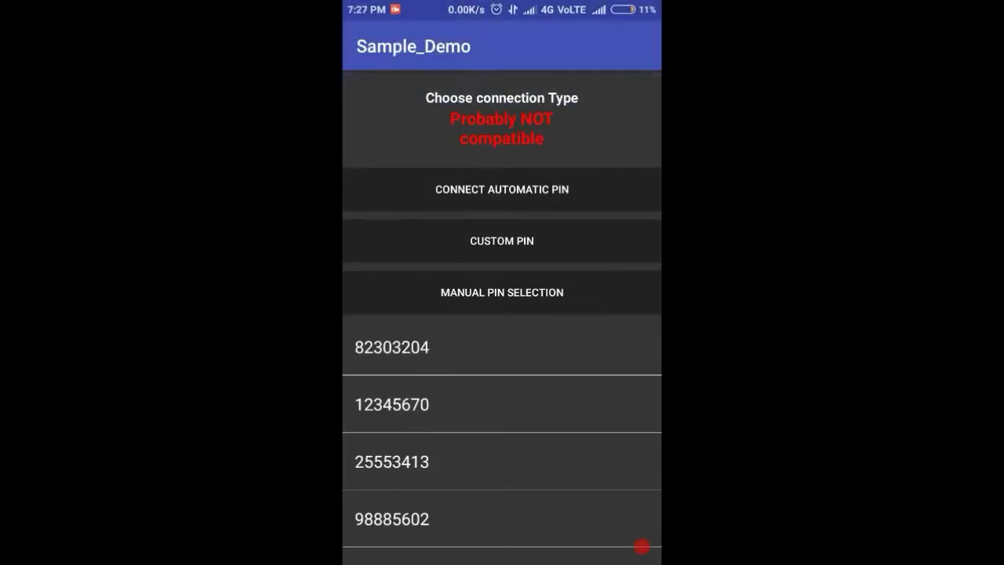
key(Escape)
key(Escape)
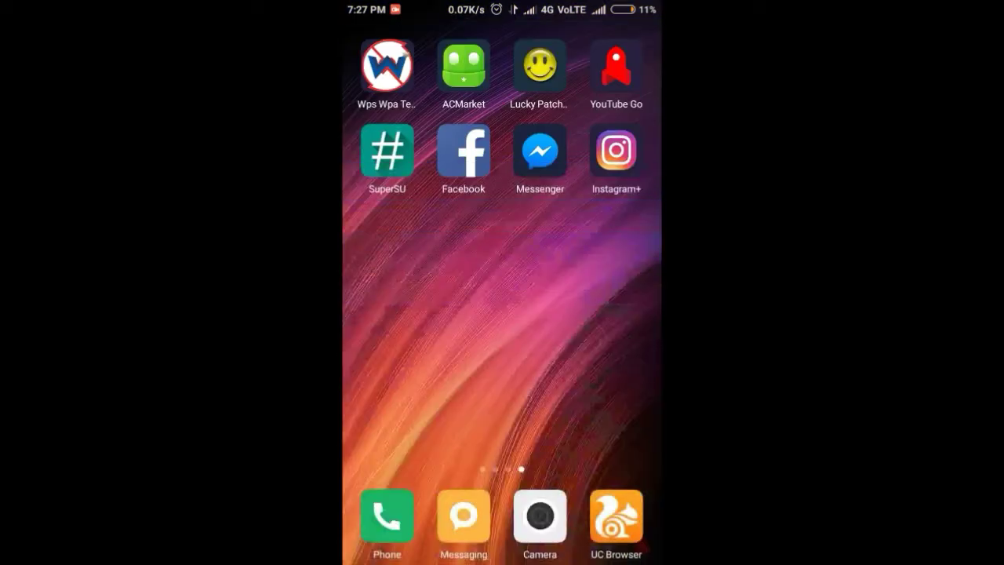
click(386, 65)
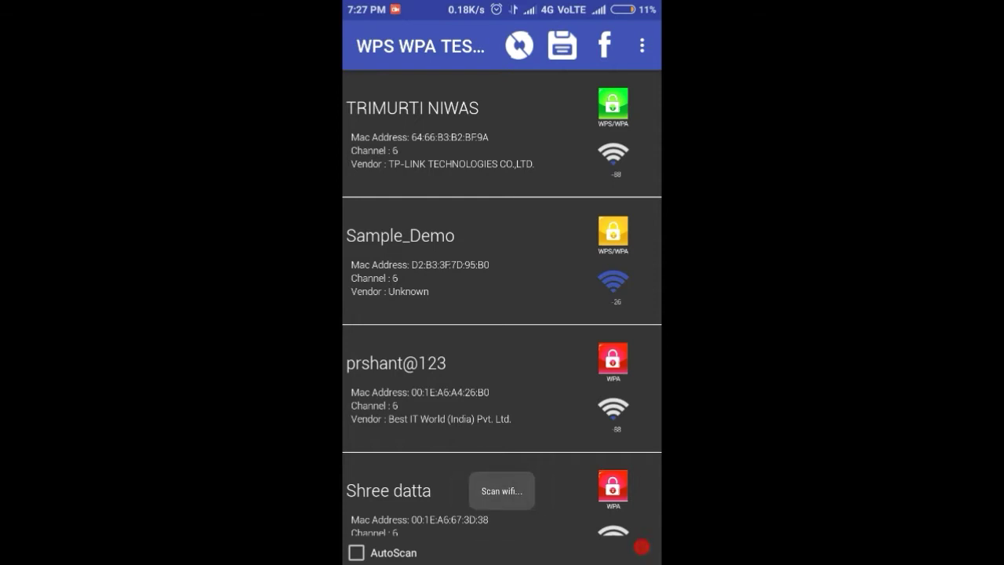
click(470, 258)
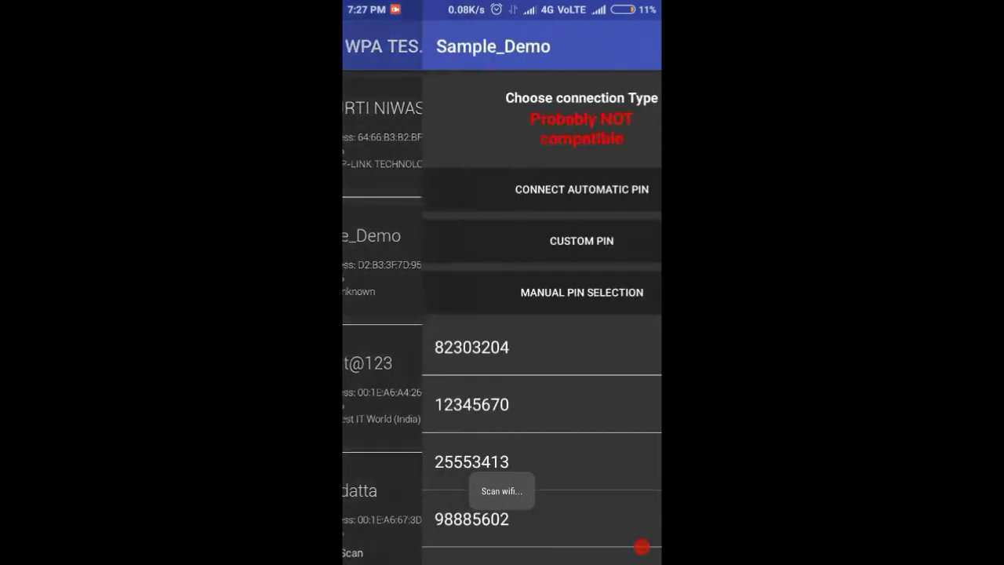
click(522, 395)
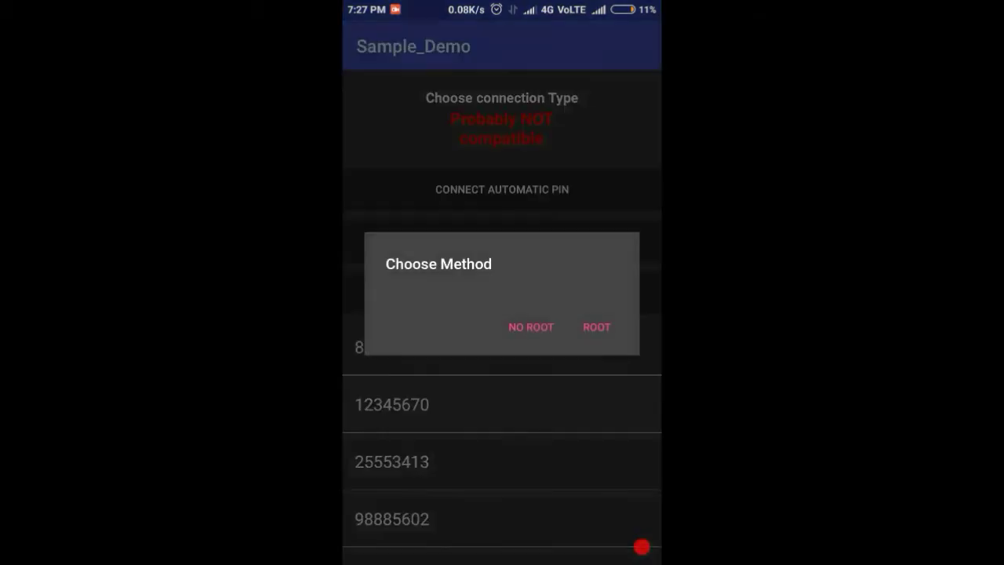
click(596, 326)
click(596, 326)
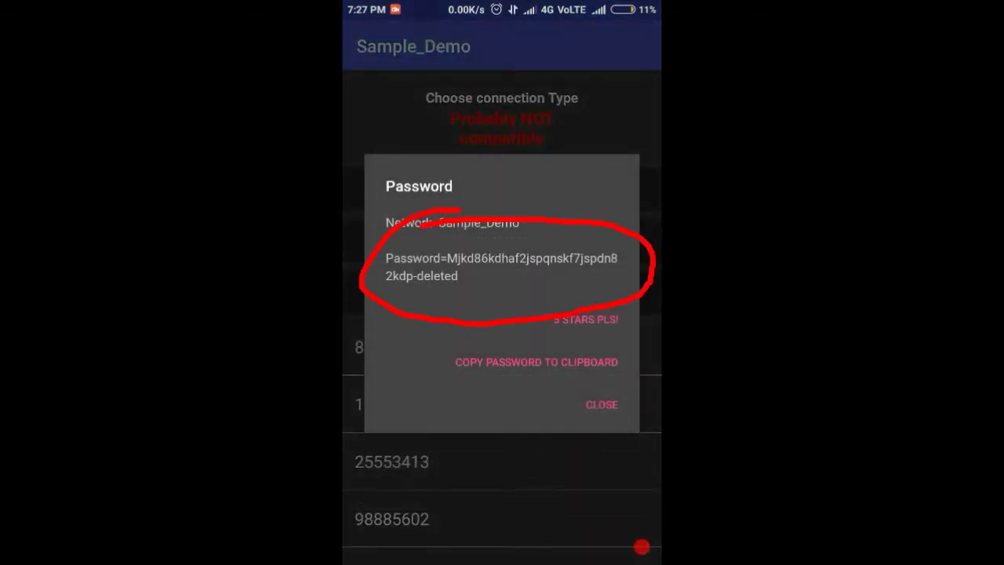
drag(452, 277, 610, 259)
drag(455, 261, 619, 258)
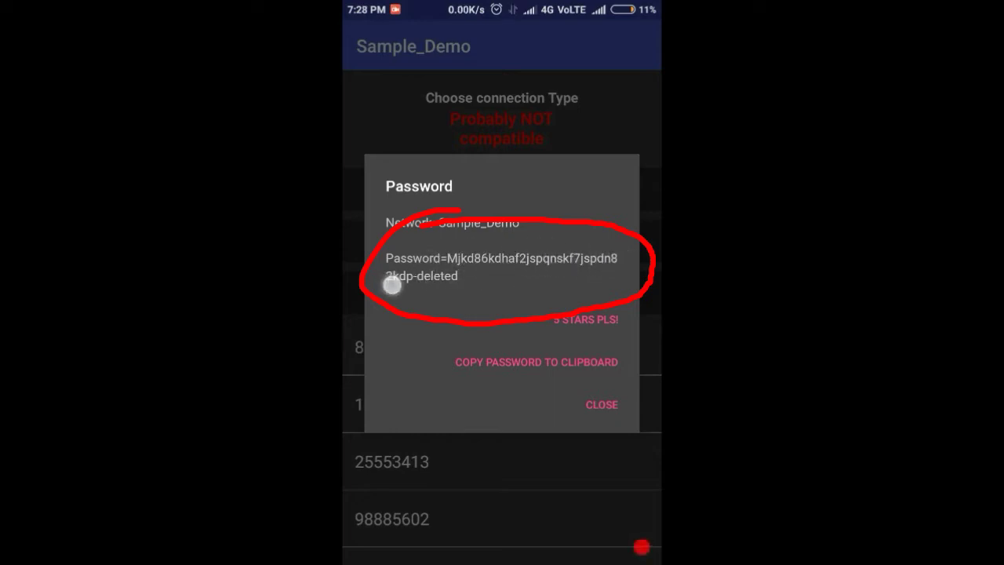
drag(392, 284, 619, 259)
click(565, 258)
drag(446, 280, 477, 280)
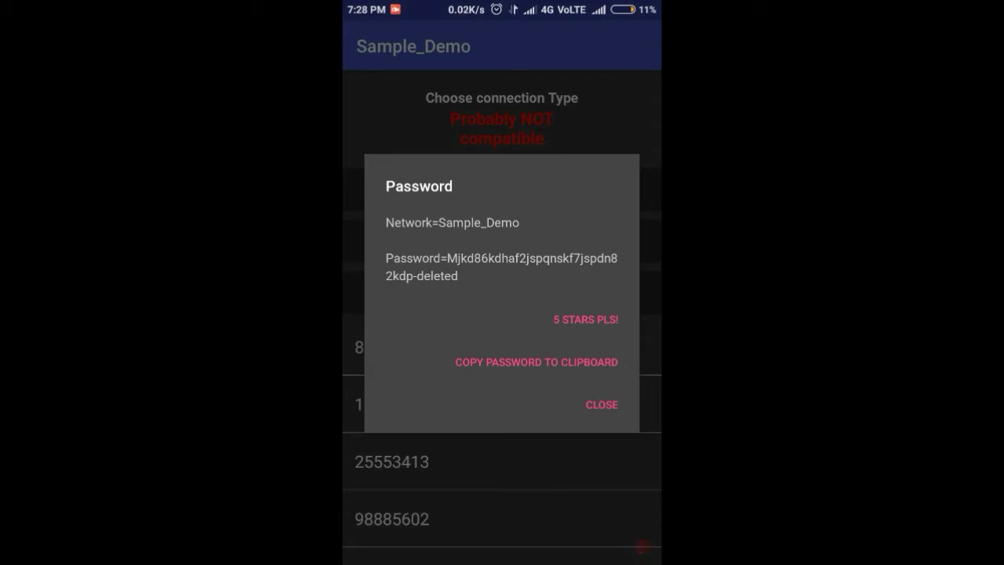
Step: Close the password dialog and navigate ES File Explorer up to the device's root folder
click(600, 398)
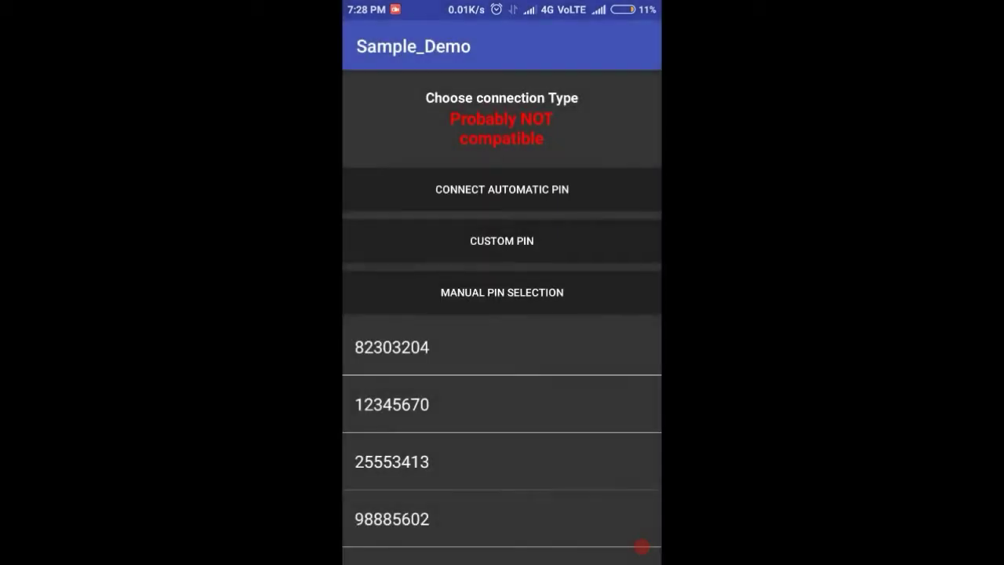
key(Escape)
key(Escape)
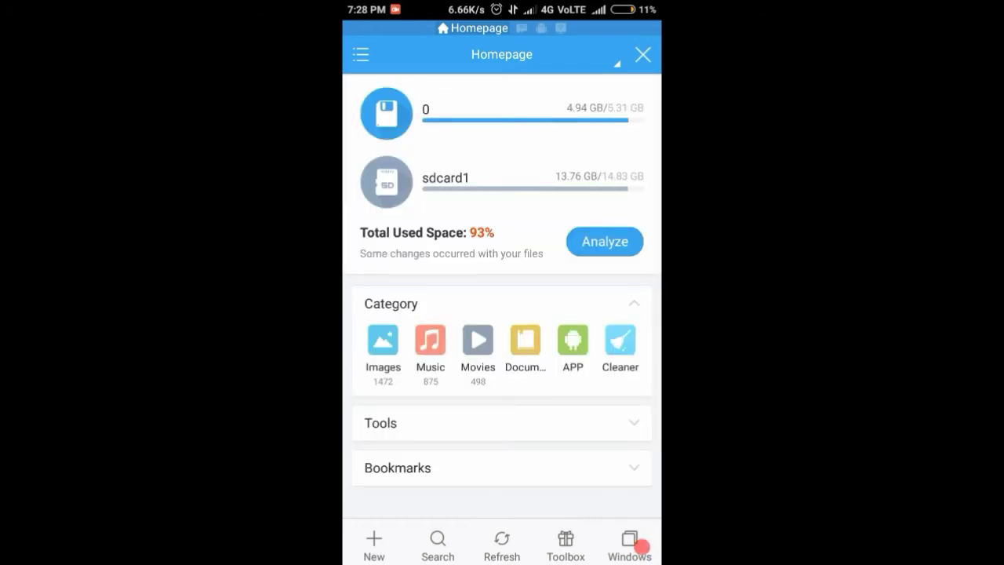
click(446, 178)
click(424, 51)
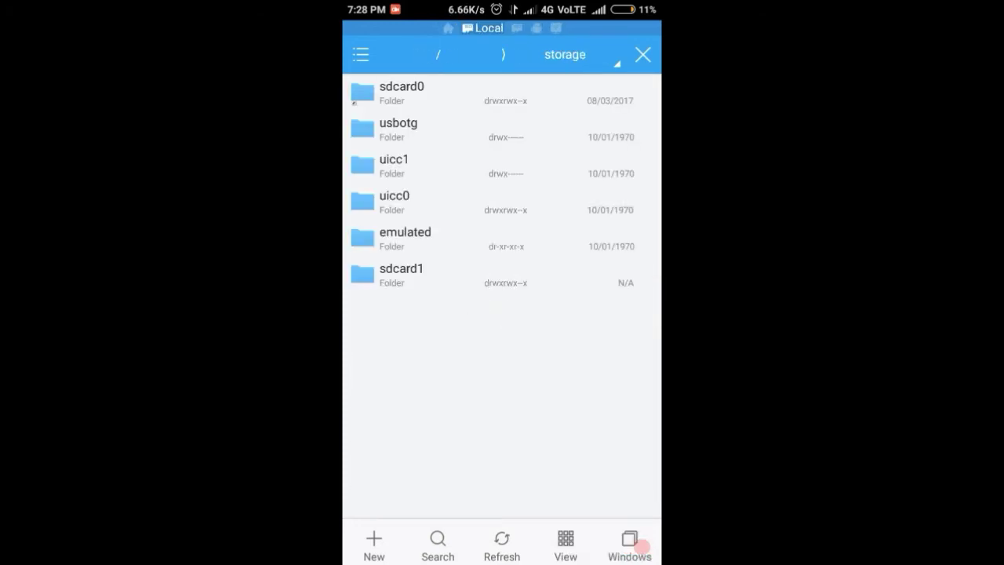
click(437, 54)
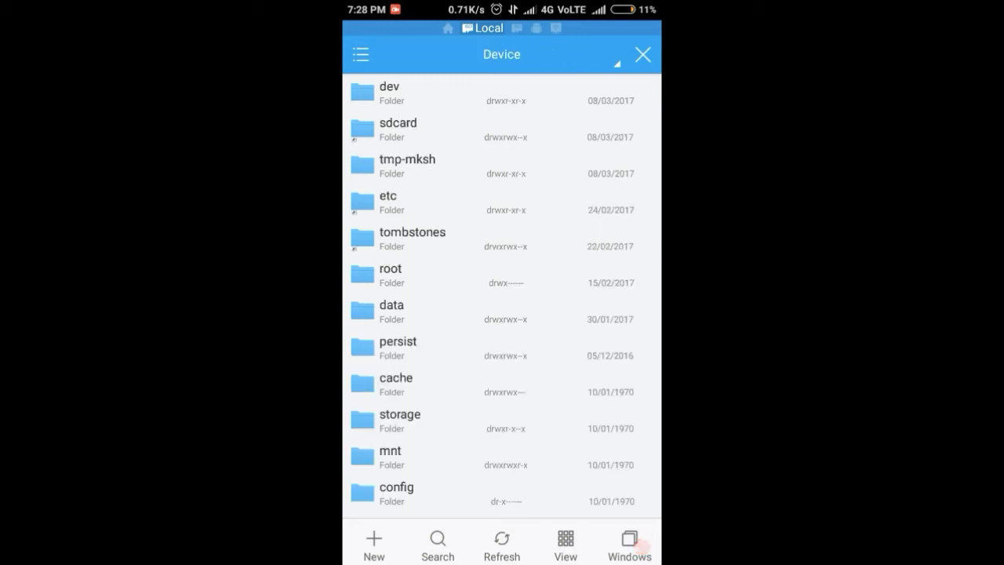
click(642, 547)
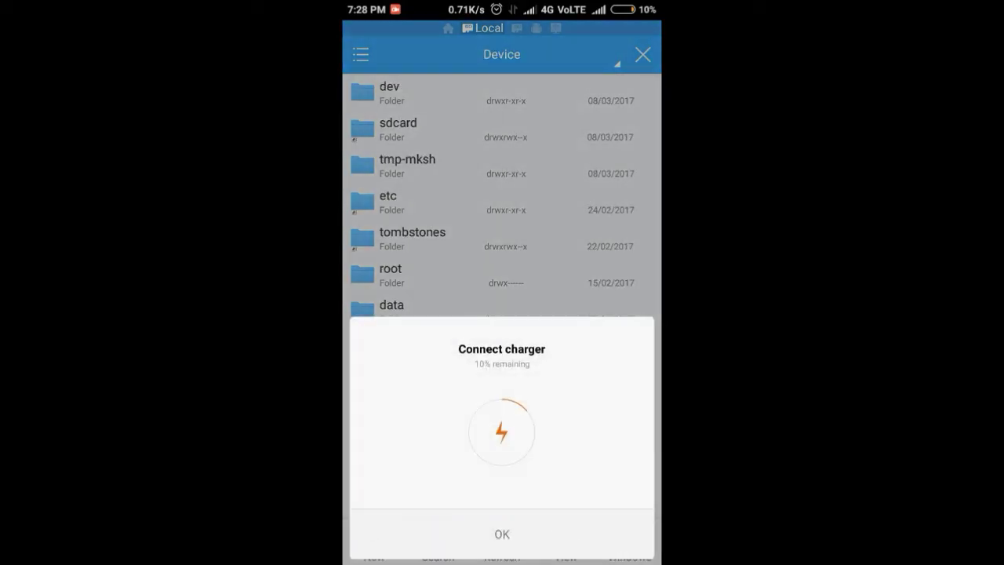
click(639, 547)
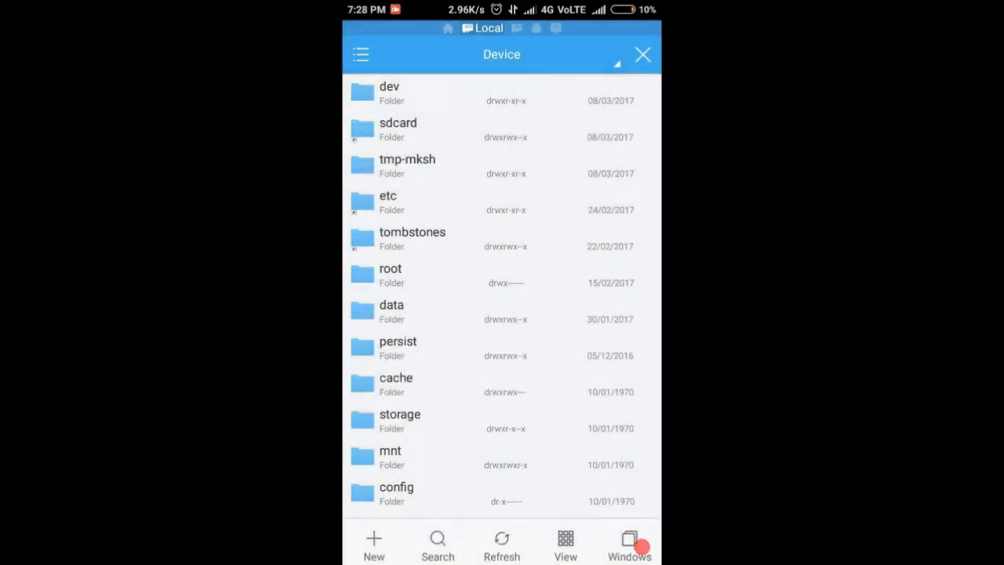
Step: Navigate into the data > misc > wifi system folder
scroll(420, 363, down, 1)
click(392, 298)
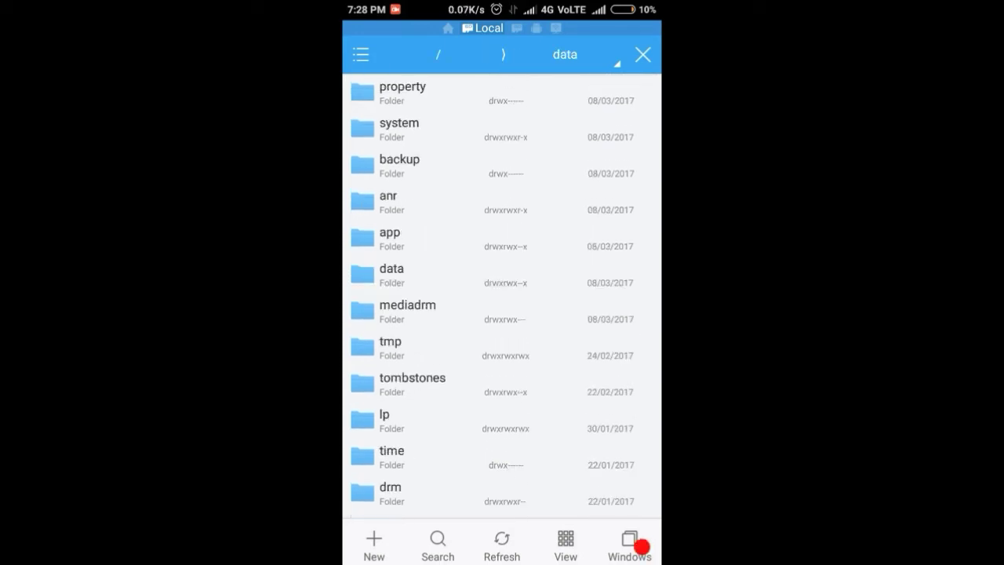
drag(549, 466, 571, 243)
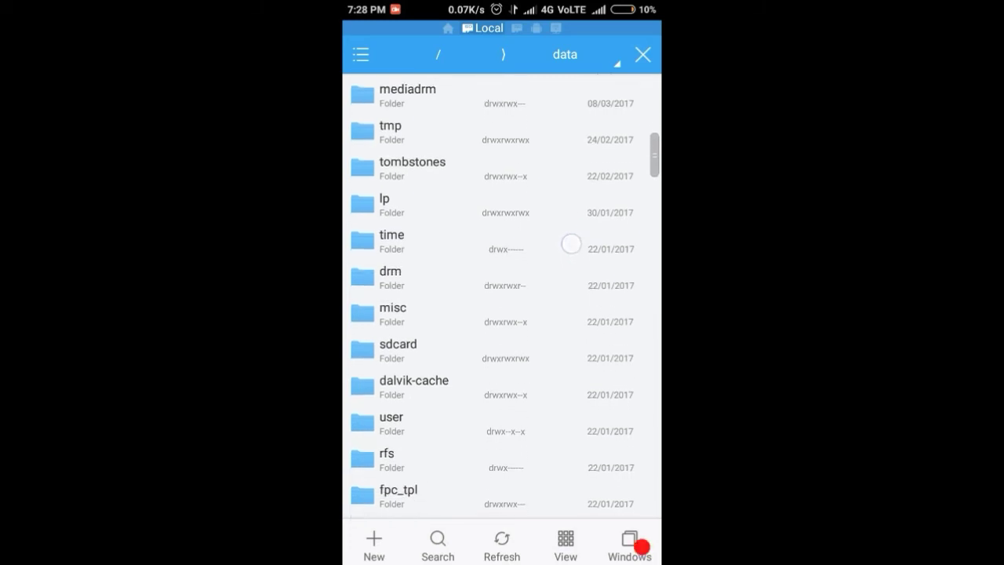
click(471, 314)
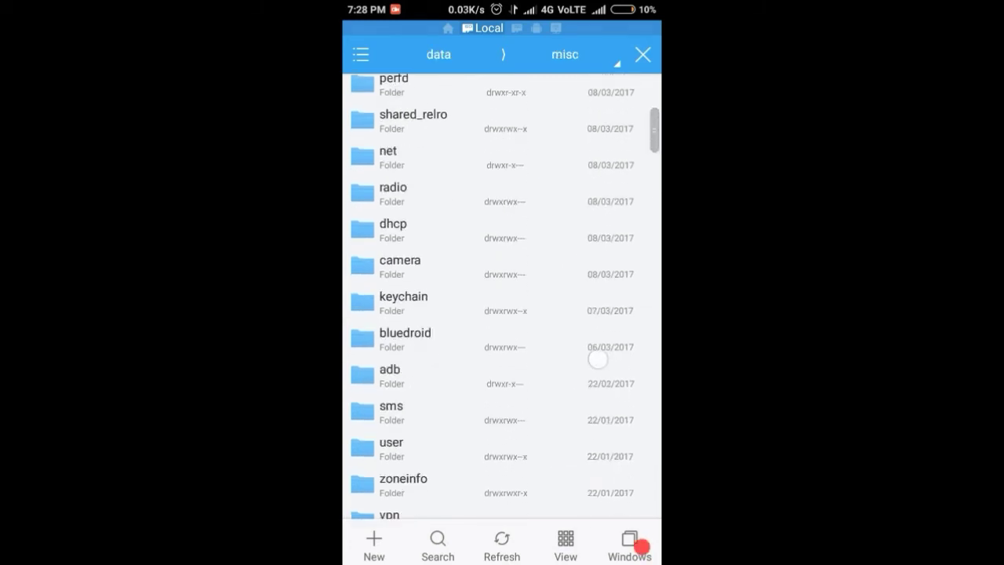
mouse_move(600, 348)
mouse_down()
mouse_move(619, 173)
mouse_move(573, 417)
mouse_up()
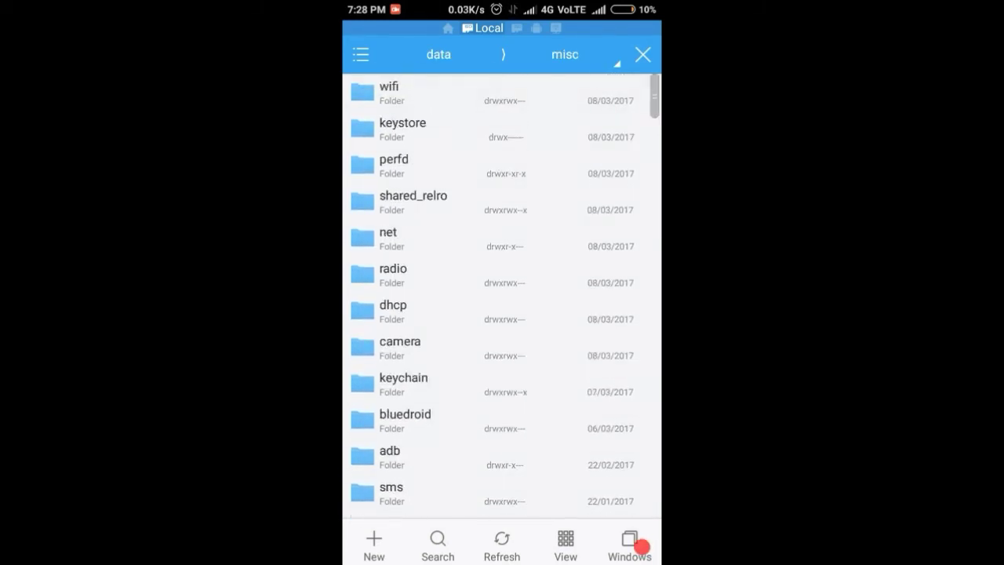
click(502, 93)
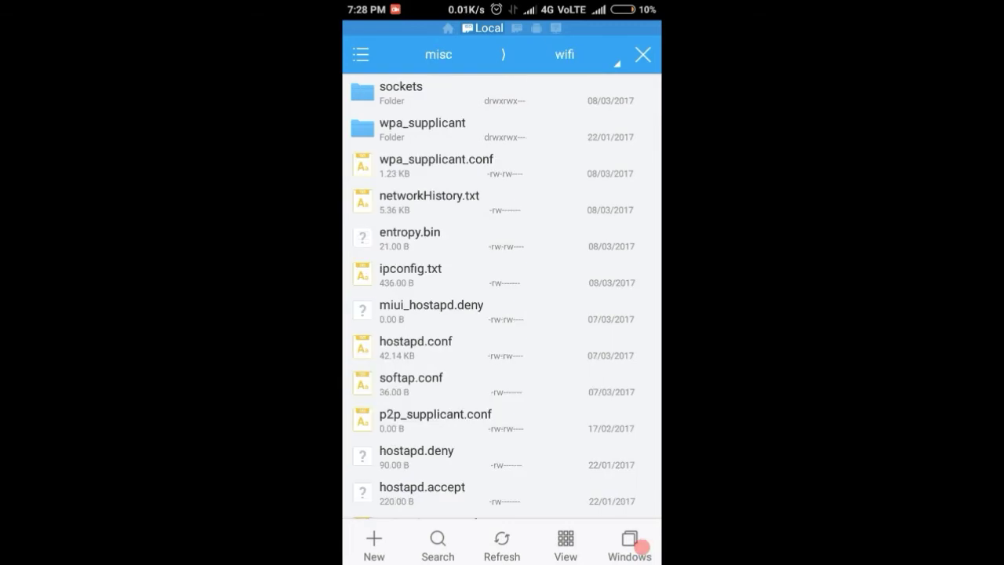
mouse_move(557, 414)
mouse_down()
mouse_move(588, 246)
mouse_move(566, 388)
mouse_up()
Step: Open wpa_supplicant.conf in ES Note Editor and scroll down to the Sample_Demo block
click(504, 164)
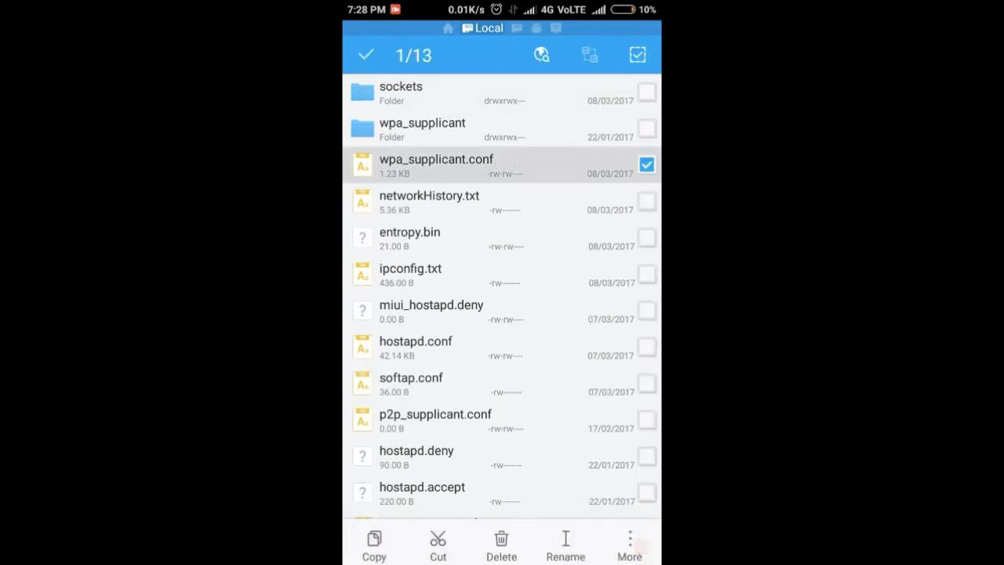
click(504, 164)
click(505, 164)
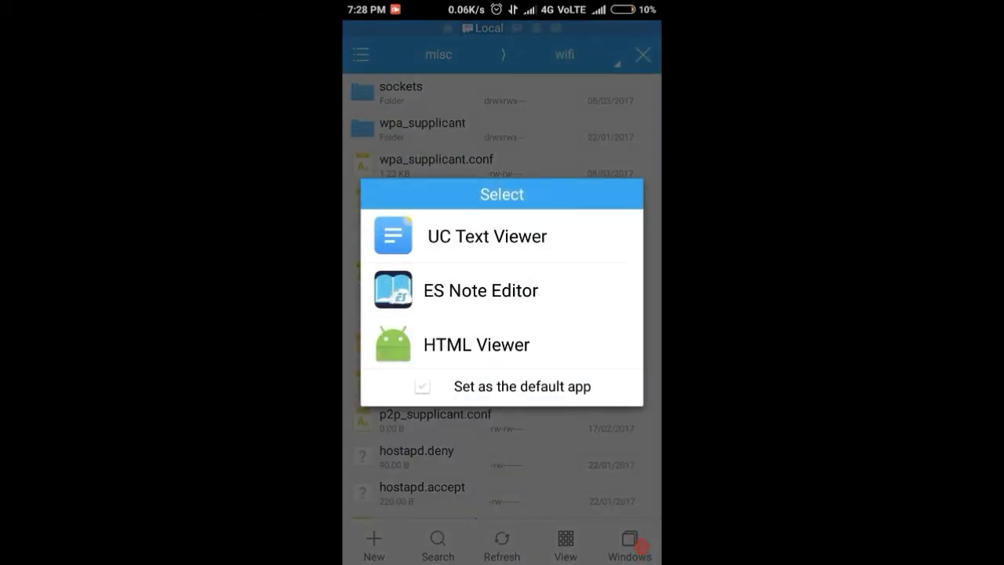
click(481, 290)
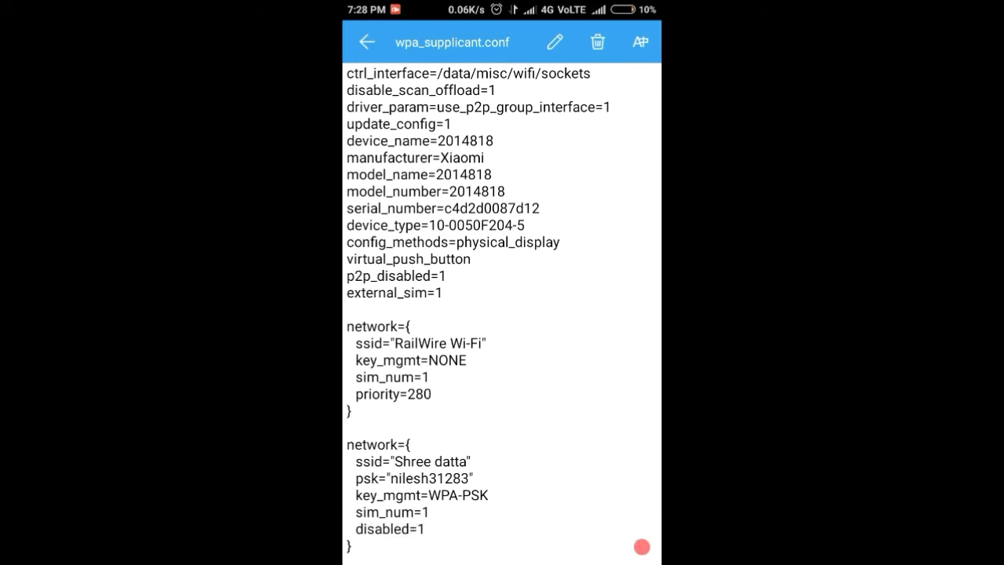
mouse_move(576, 491)
mouse_down()
mouse_move(589, 314)
mouse_move(582, 189)
mouse_up()
drag(572, 510, 625, 117)
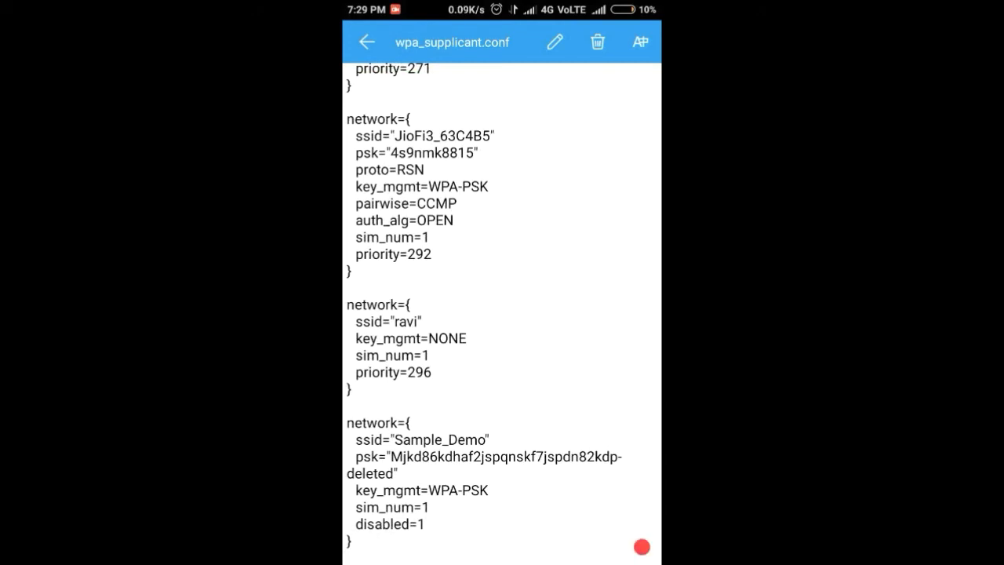
Step: Enable editing, erase Sample_Demo's ssid, psk and key_mgmt lines, then request saving
click(408, 455)
click(555, 42)
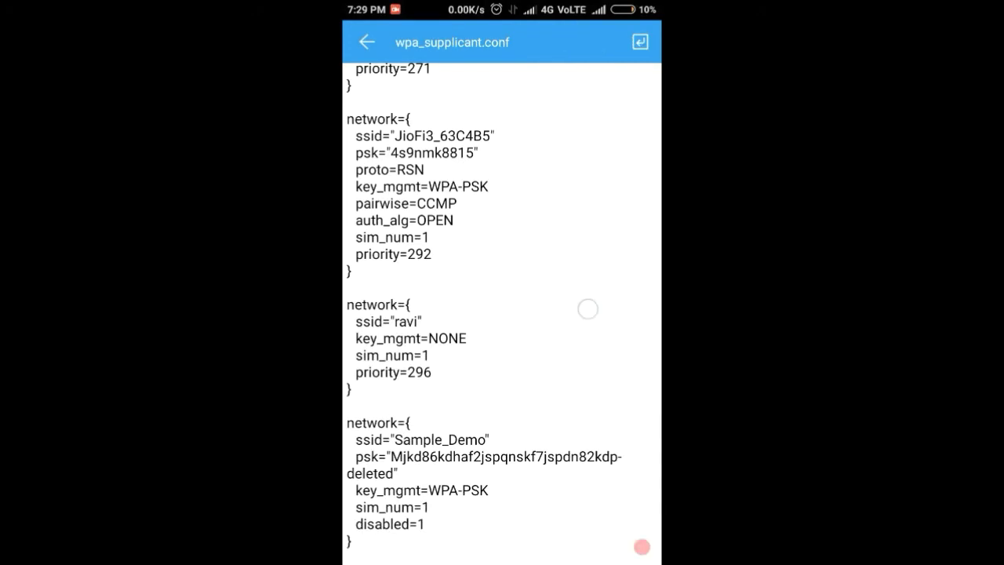
click(379, 526)
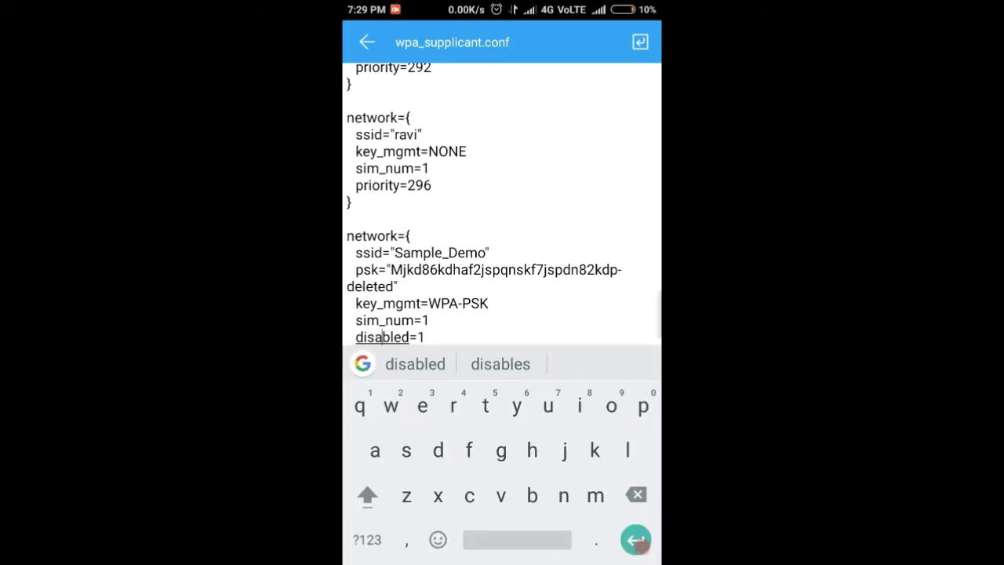
key(BackSpace)
key(BackSpace)
key(BackSpace)
key(BackSpace)
click(487, 304)
key(BackSpace)
key(BackSpace)
key(BackSpace)
key(BackSpace)
key(BackSpace)
key(BackSpace)
key(BackSpace)
key(BackSpace)
key(BackSpace)
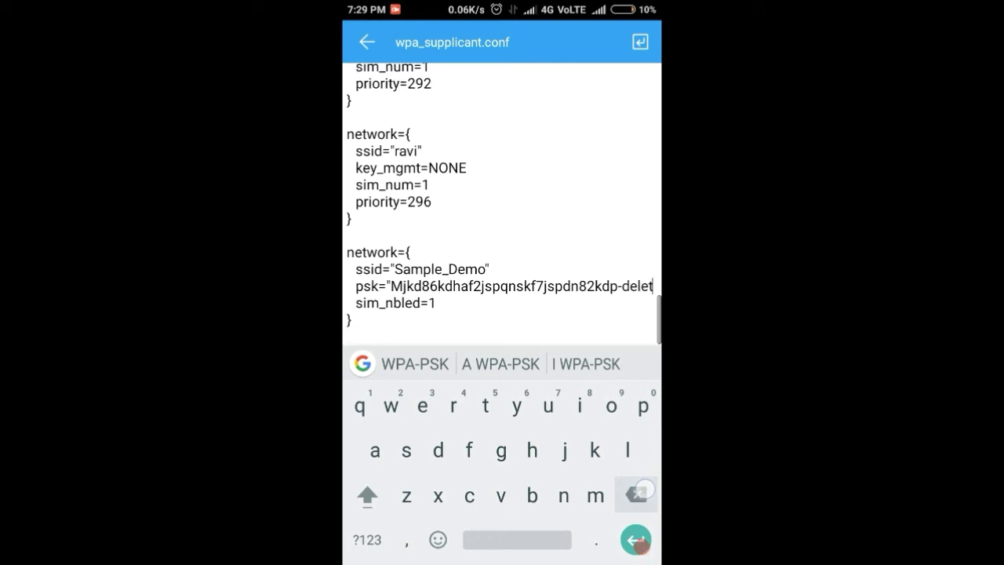
key(BackSpace)
key(BackSpace)
key(BackSpace)
key(BackSpace)
key(BackSpace)
key(BackSpace)
key(BackSpace)
key(BackSpace)
key(BackSpace)
key(BackSpace)
key(BackSpace)
key(BackSpace)
key(BackSpace)
click(369, 329)
key(BackSpace)
key(BackSpace)
key(BackSpace)
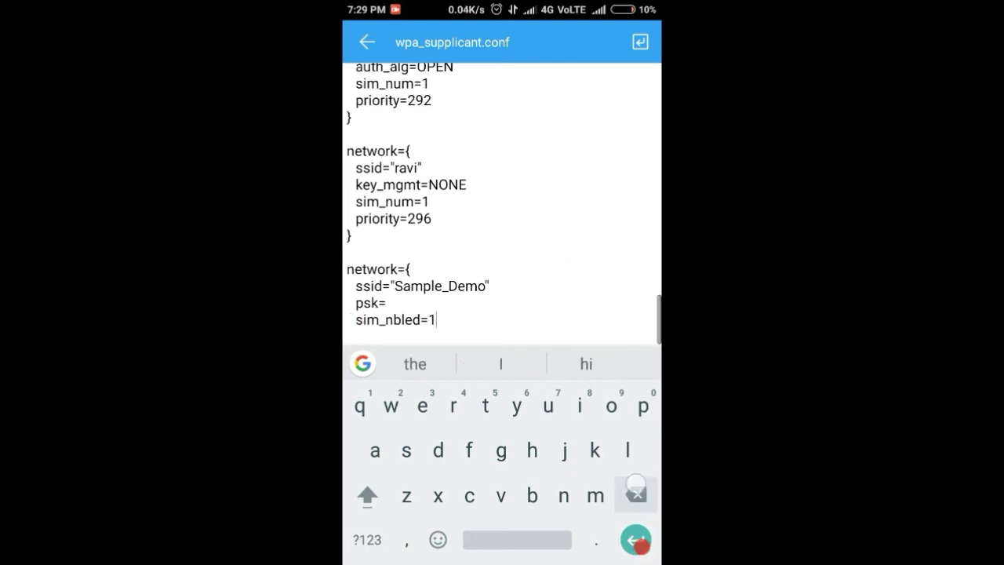
key(BackSpace)
key(BackSpace)
key(BackSpace)
key(BackSpace)
key(BackSpace)
key(BackSpace)
key(BackSpace)
key(BackSpace)
key(BackSpace)
key(BackSpace)
key(BackSpace)
key(BackSpace)
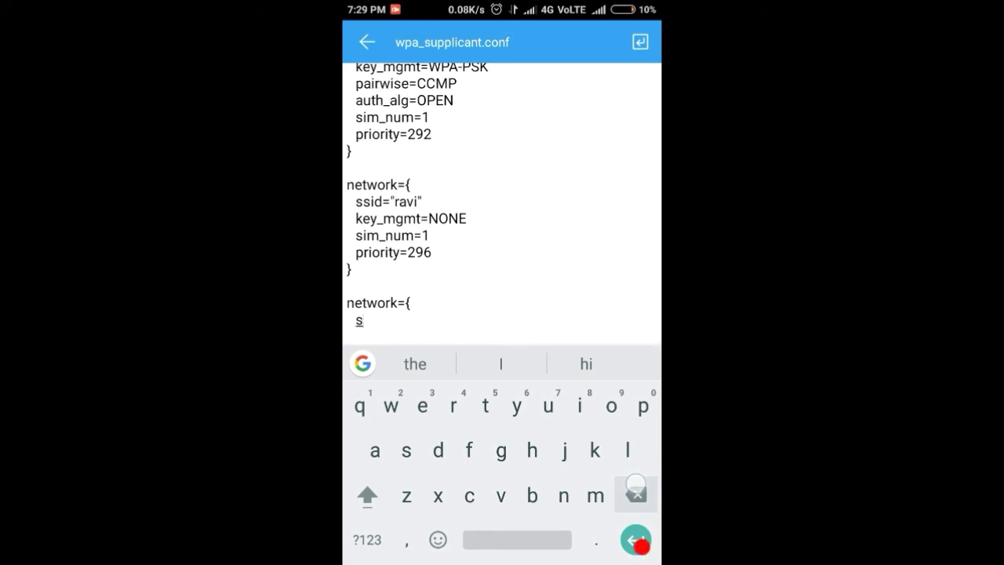
key(BackSpace)
key(BackSpace)
key(BackSpace)
key(BackSpace)
key(BackSpace)
key(BackSpace)
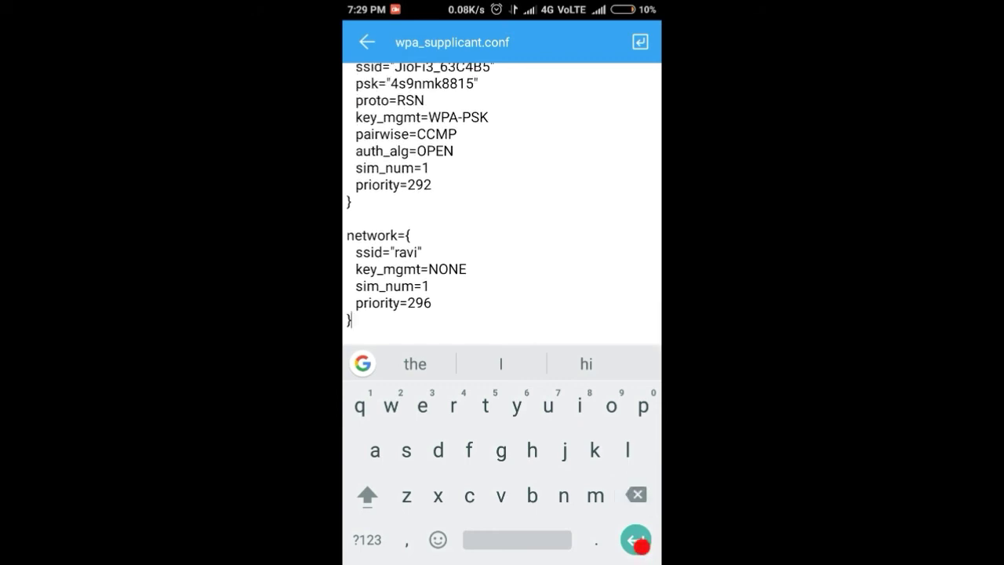
key(Escape)
key(Escape)
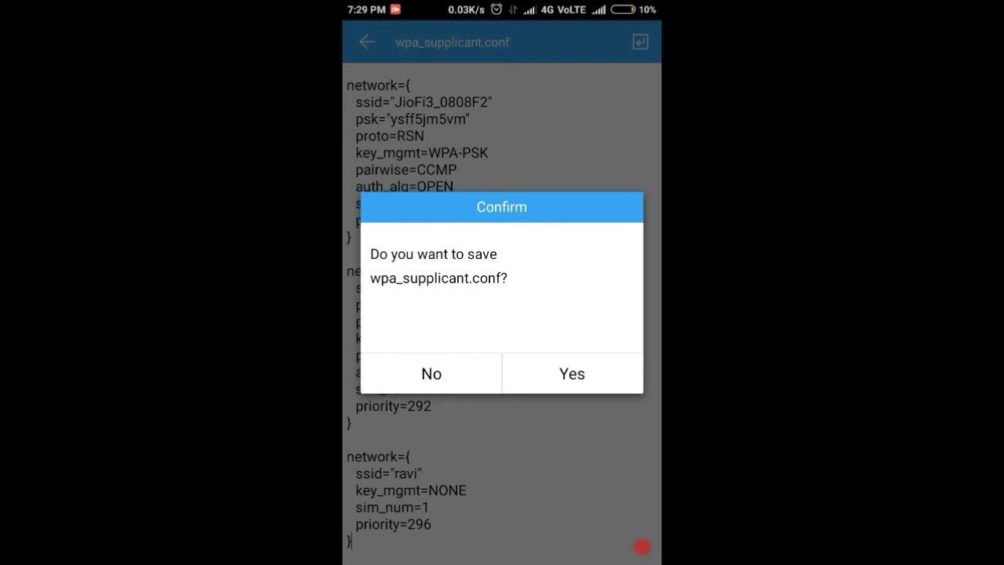
Step: Confirm saving wpa_supplicant.conf and back out of the editor to the storage list
click(572, 374)
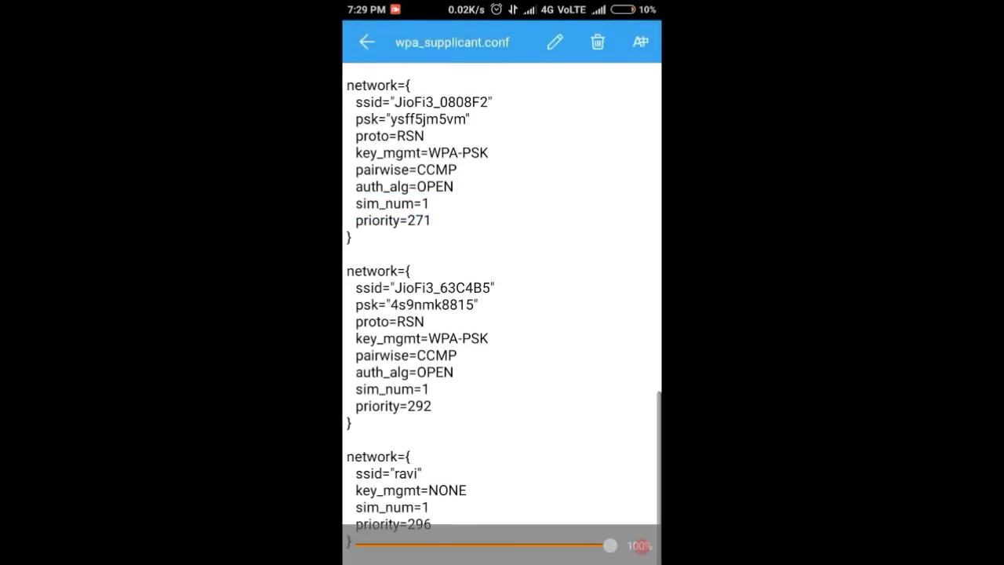
key(Escape)
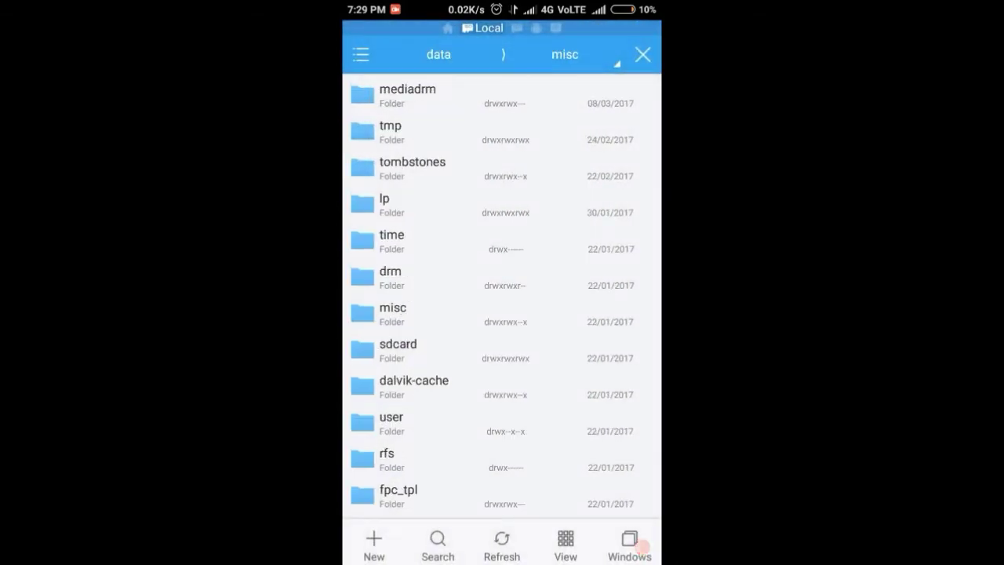
key(Escape)
key(Escape)
key(Escape)
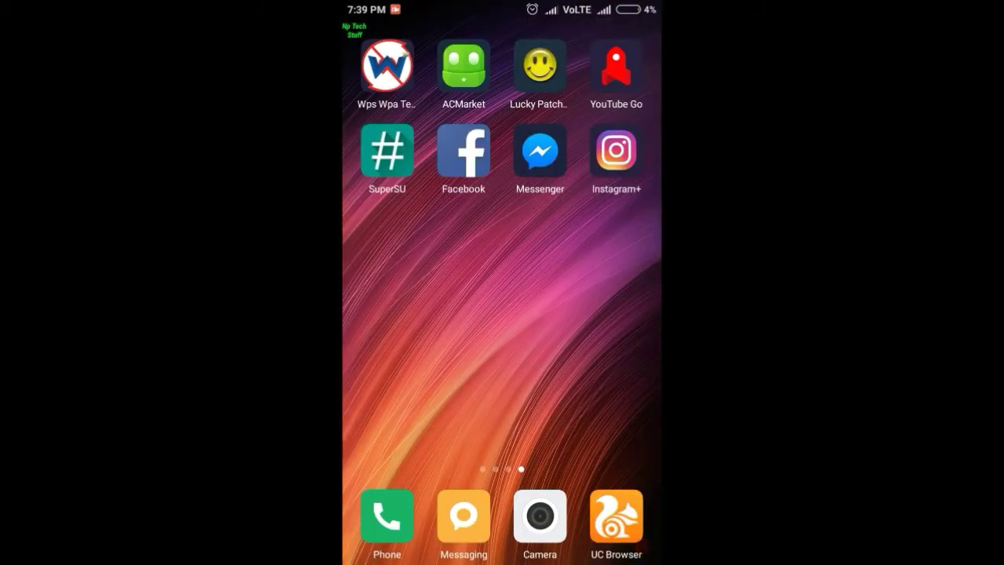
click(386, 67)
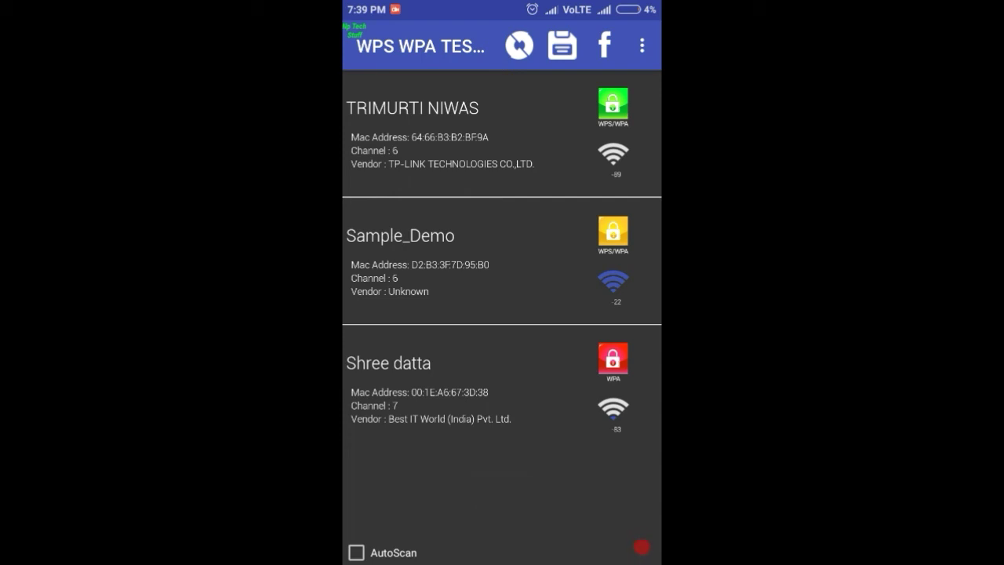
click(423, 259)
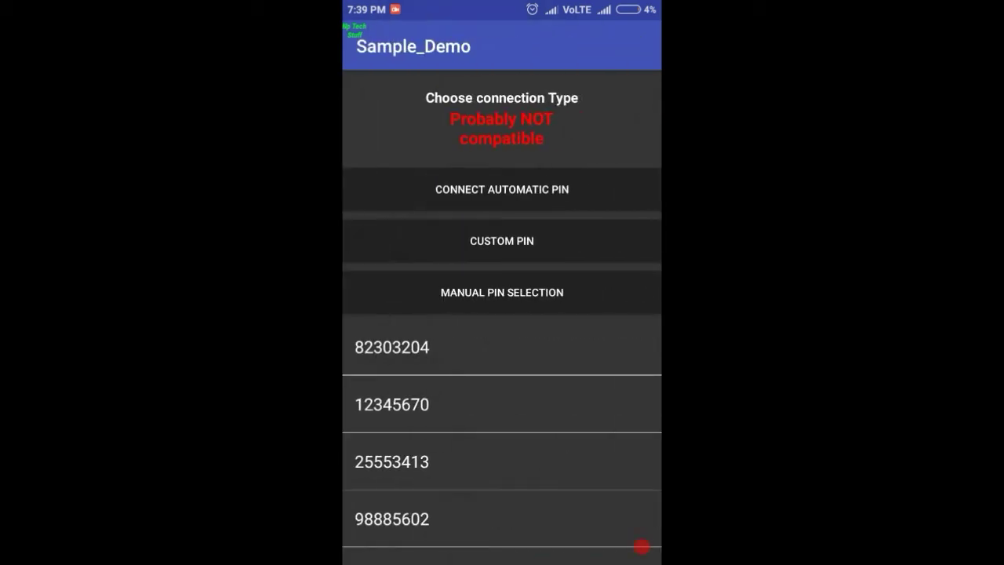
scroll(618, 313, down, 3)
scroll(564, 403, up, 3)
click(531, 401)
click(595, 327)
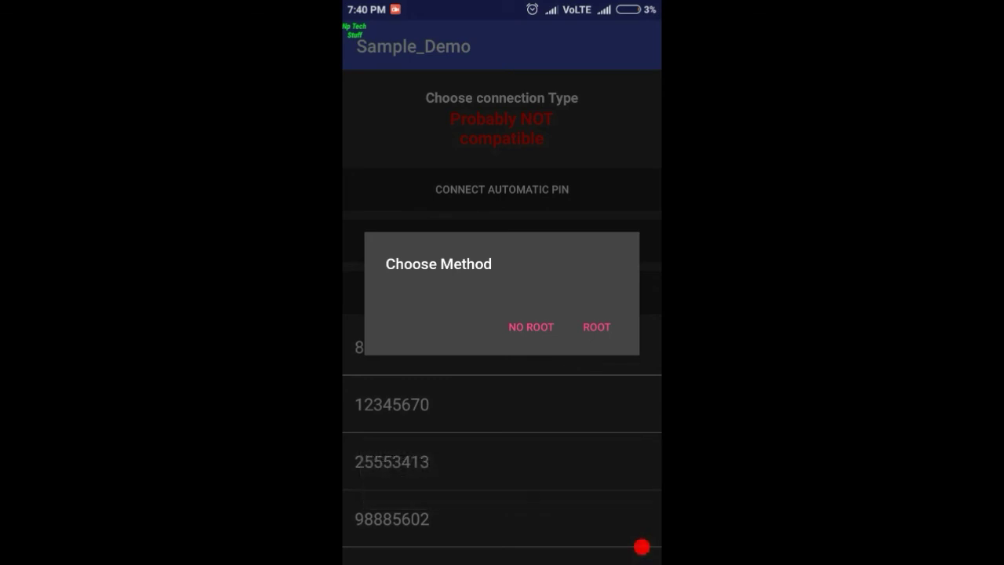
click(596, 326)
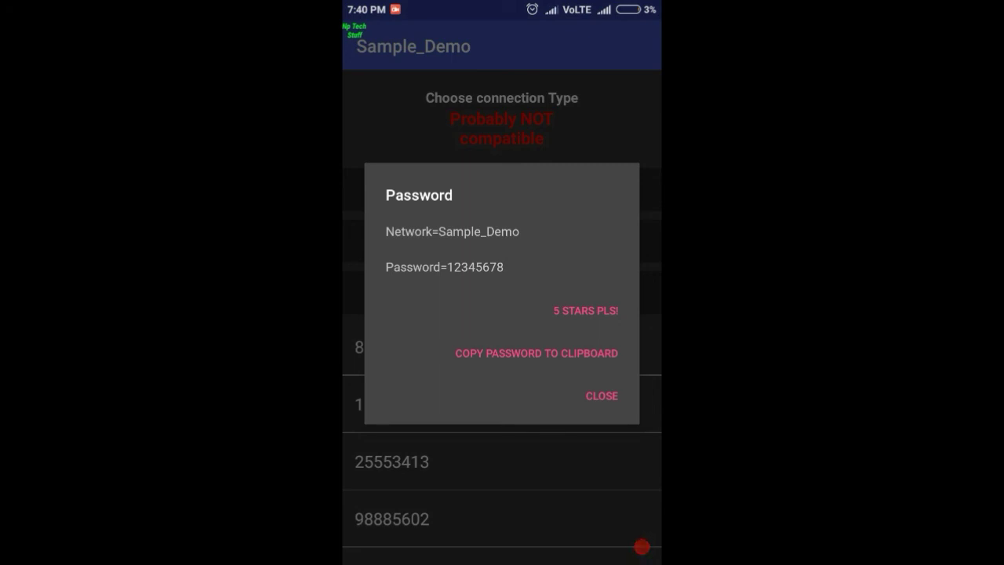
click(602, 395)
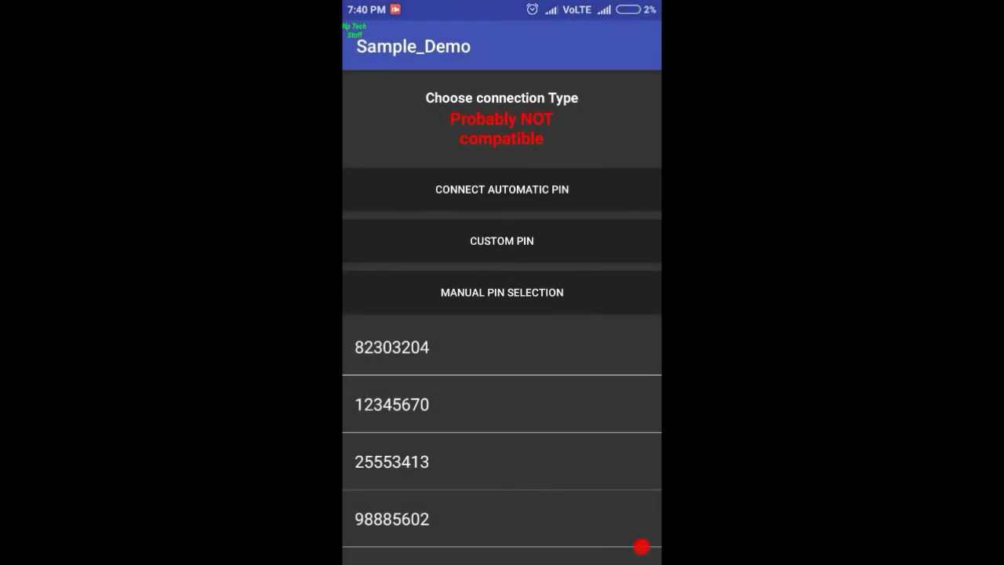
key(Escape)
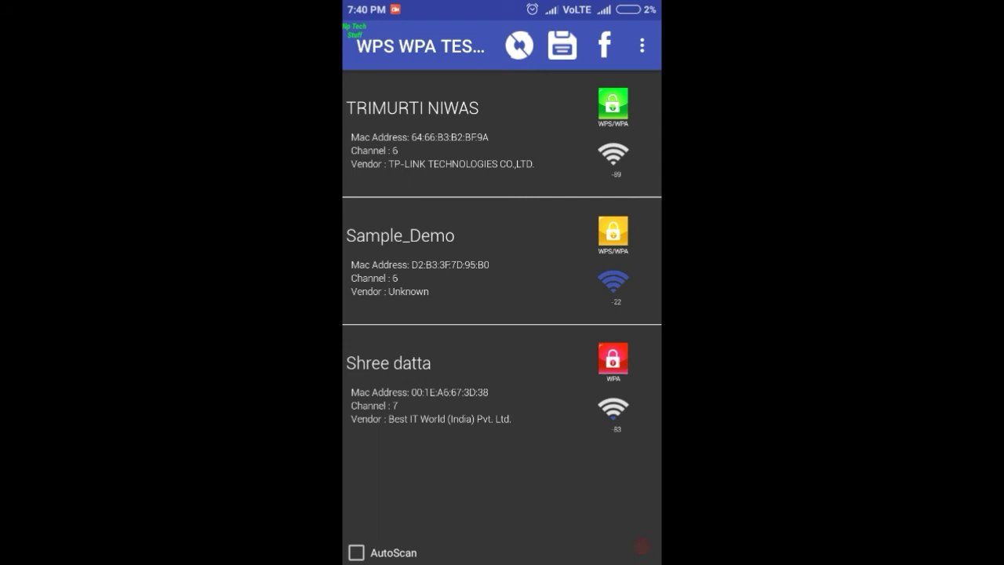
key(Escape)
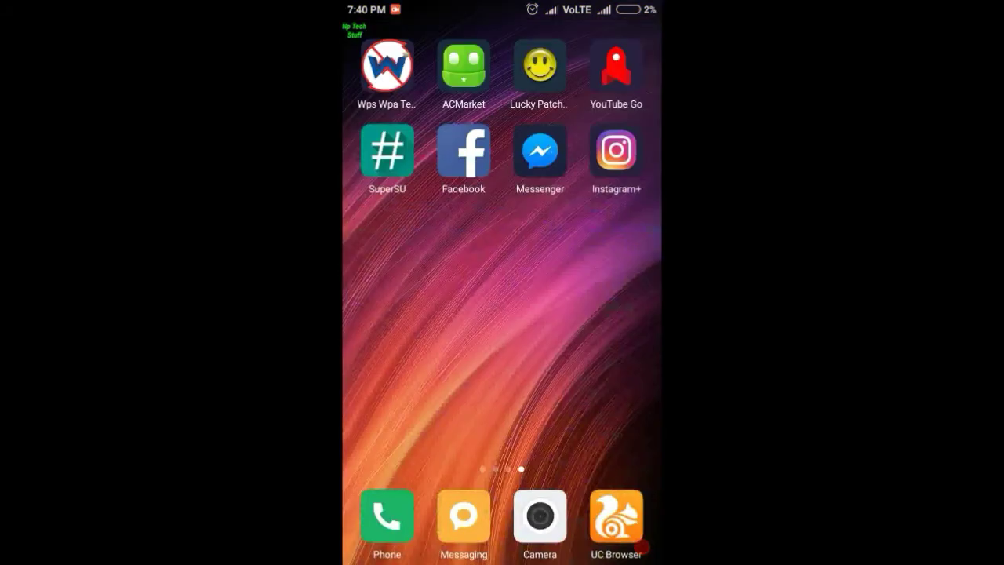